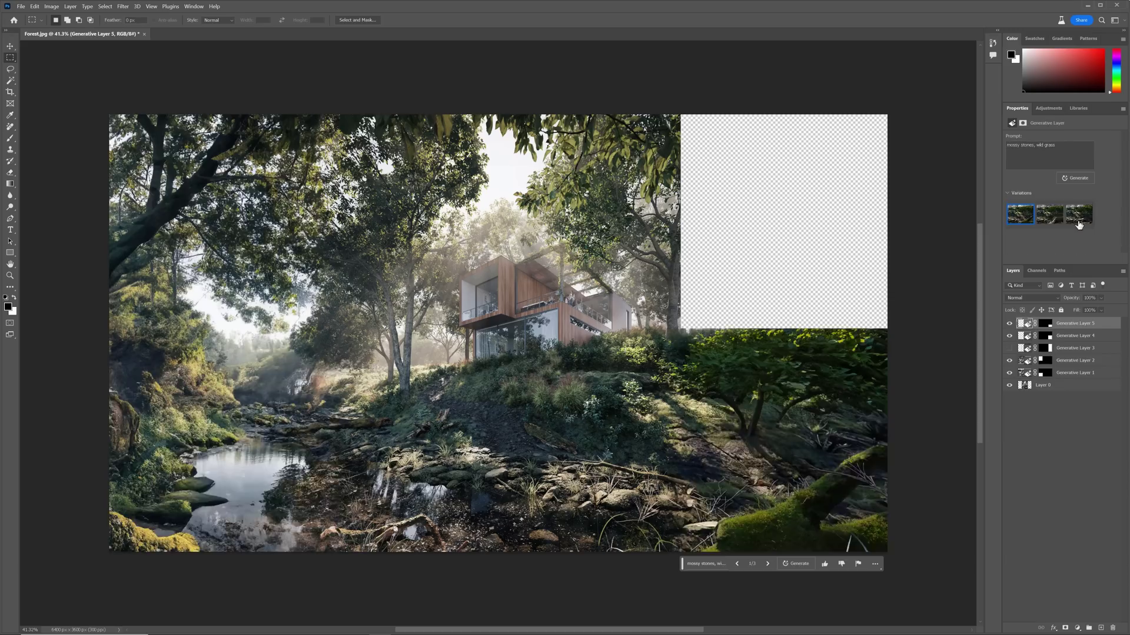
Open the portrait Forest.jpg render on a single Background layer.
left_click(1021, 216)
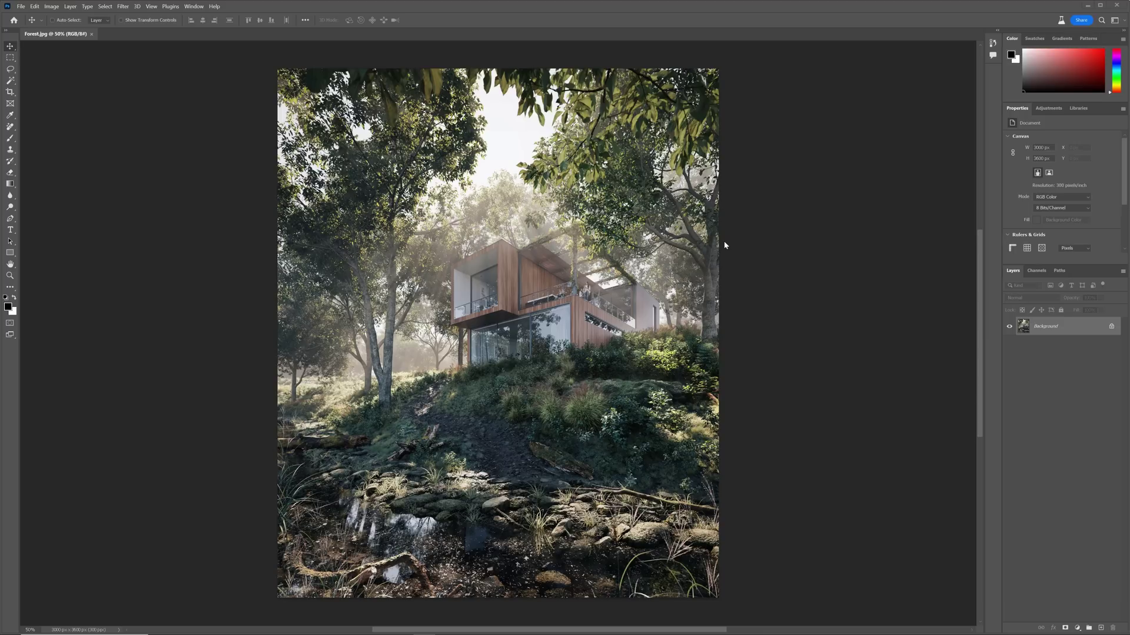
Set a 16:9 crop and extend the canvas outward to 6400 × 3600 px.
left_click(10, 94)
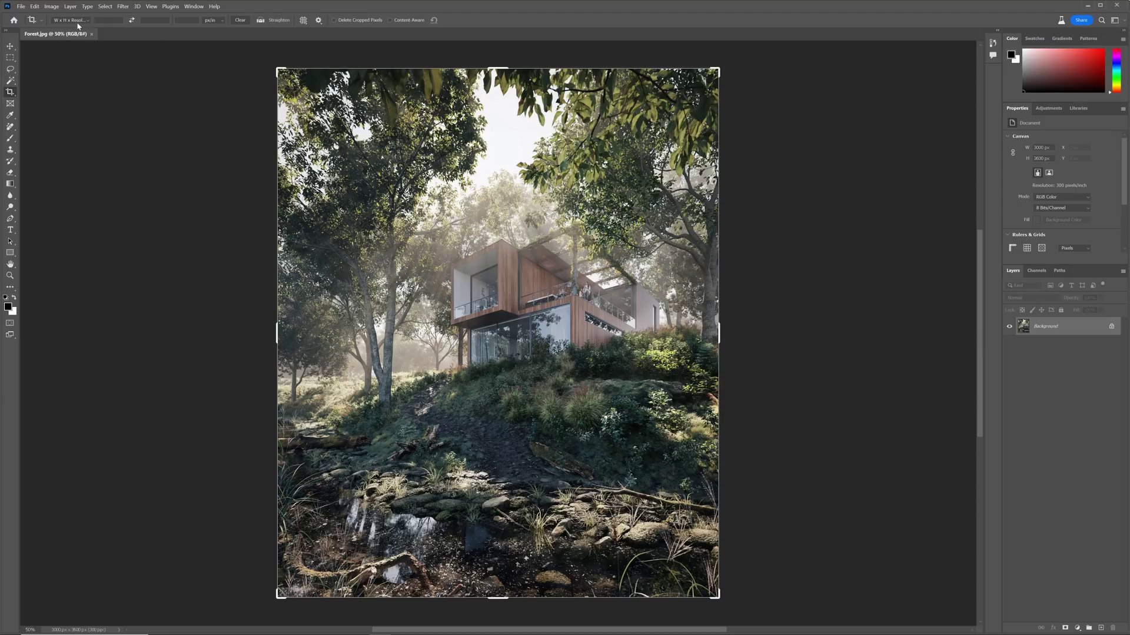
left_click(79, 20)
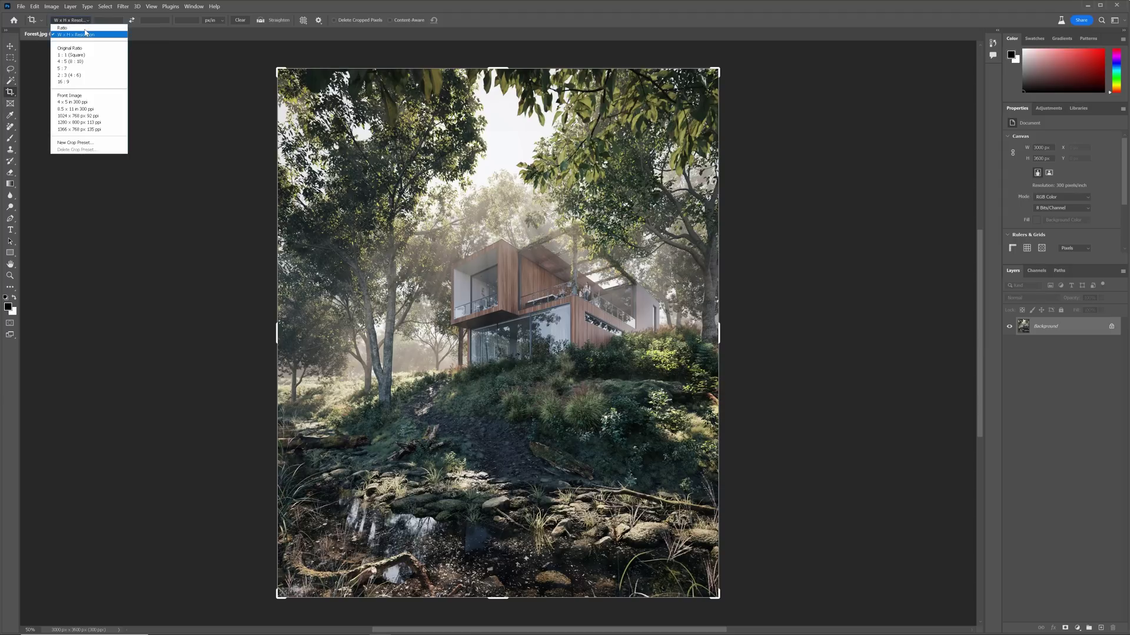
left_click(81, 82)
left_click_drag(297, 221, 176, 88)
left_click_drag(862, 542, 945, 622)
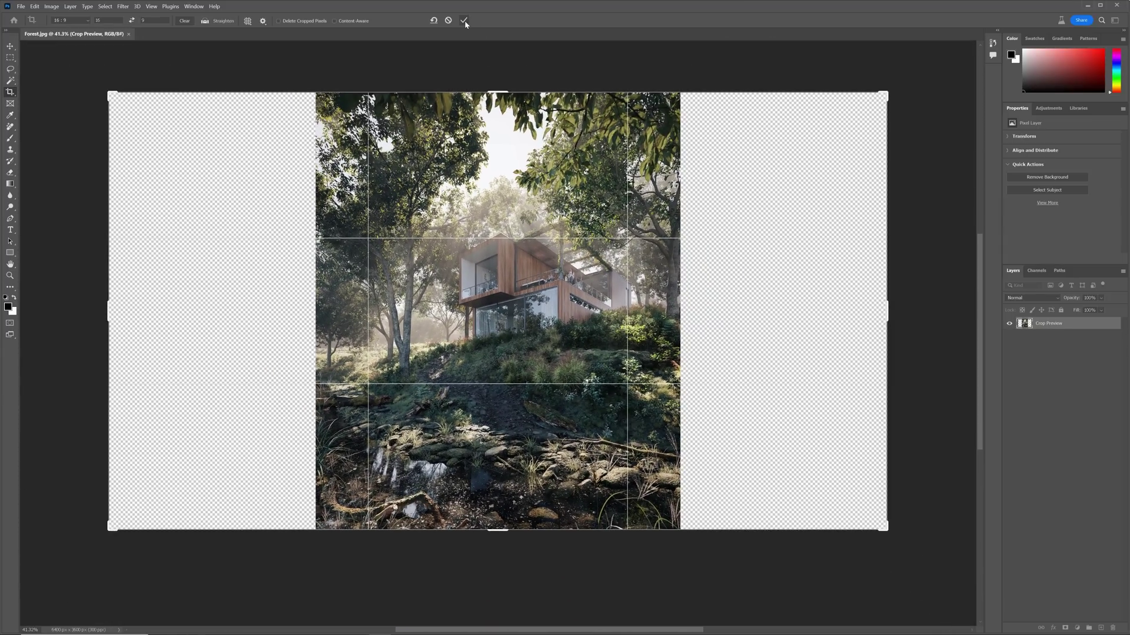
Commit the 16:9 crop and turn on the Contextual Task Bar from the Window menu.
left_click(465, 20)
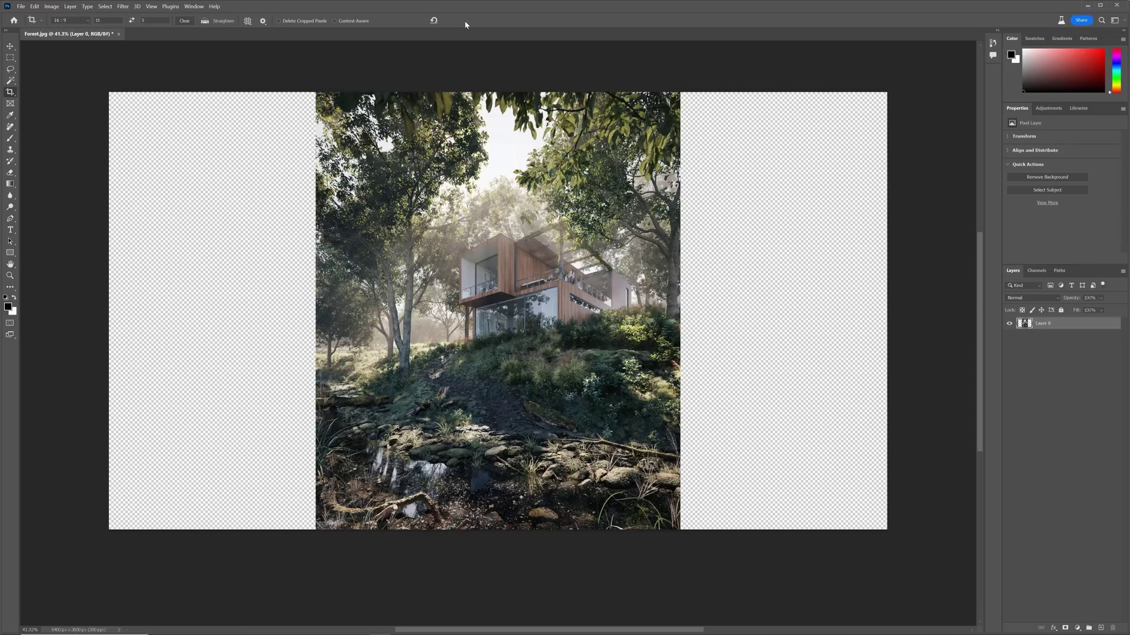
left_click(194, 6)
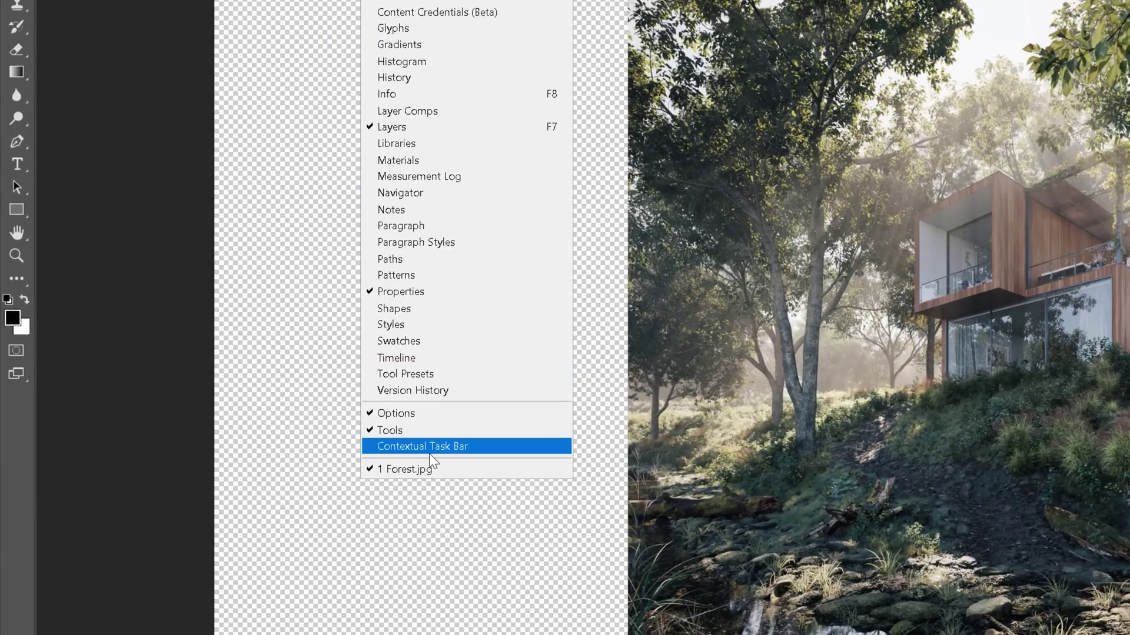
left_click(430, 447)
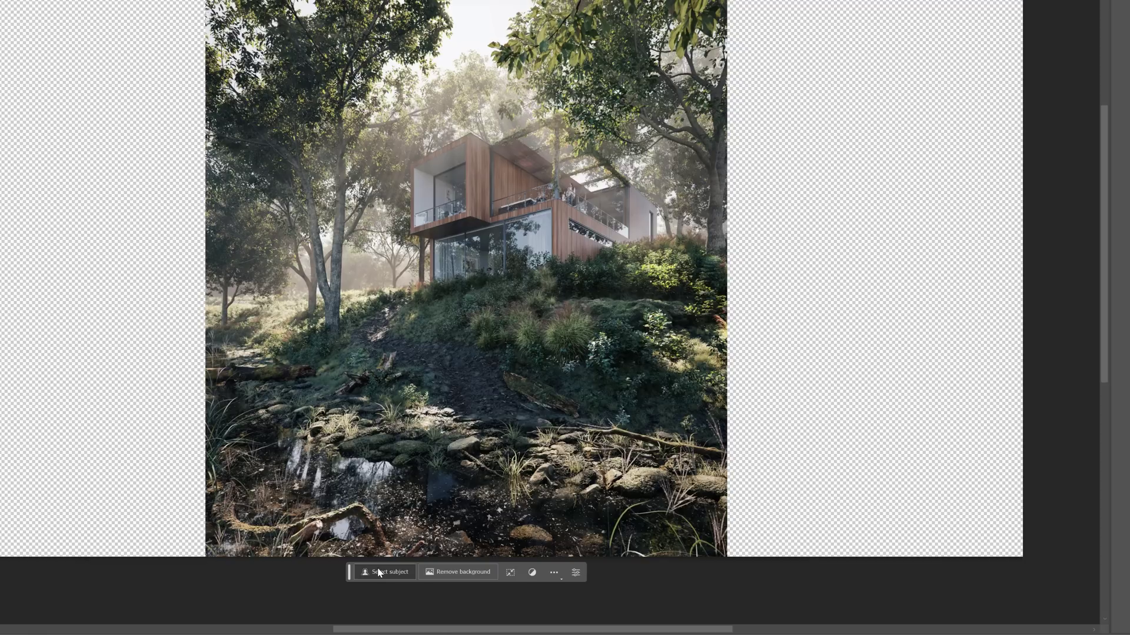
left_click(379, 572)
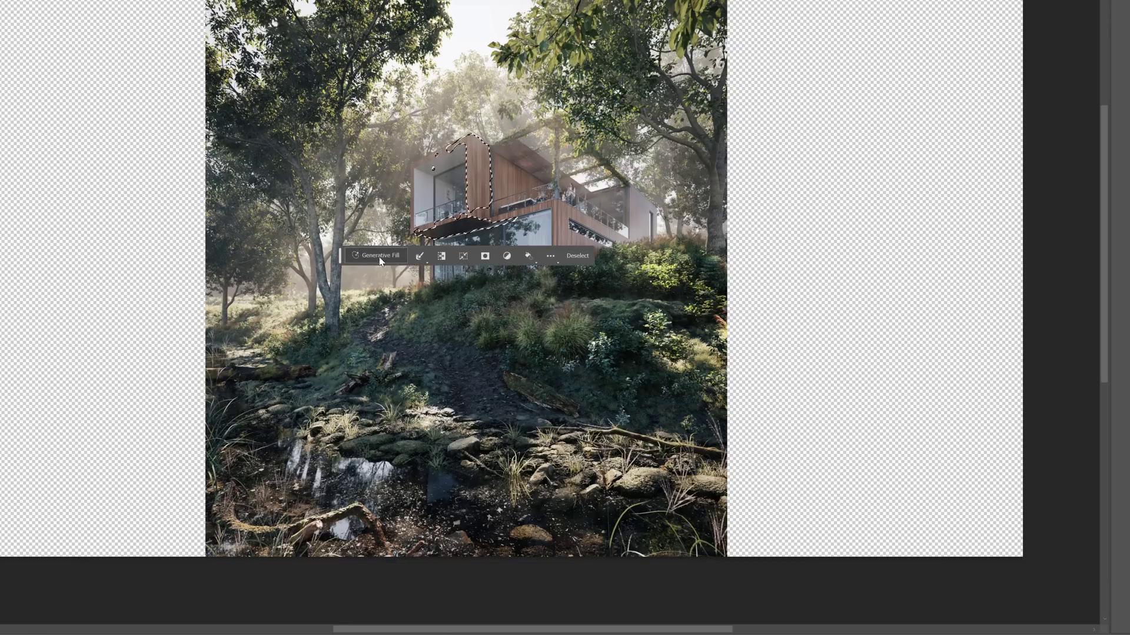
left_click(484, 573)
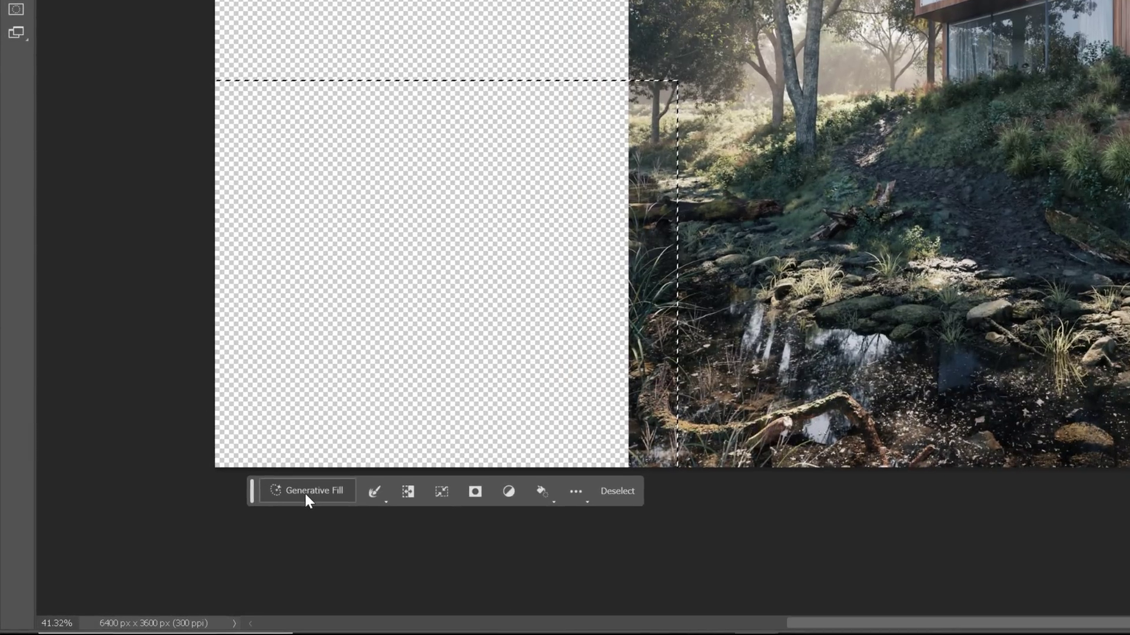
Generative-fill the selected lower-left area with the prompt 'forest river with mossy rocks'.
left_click(305, 492)
type("fo")
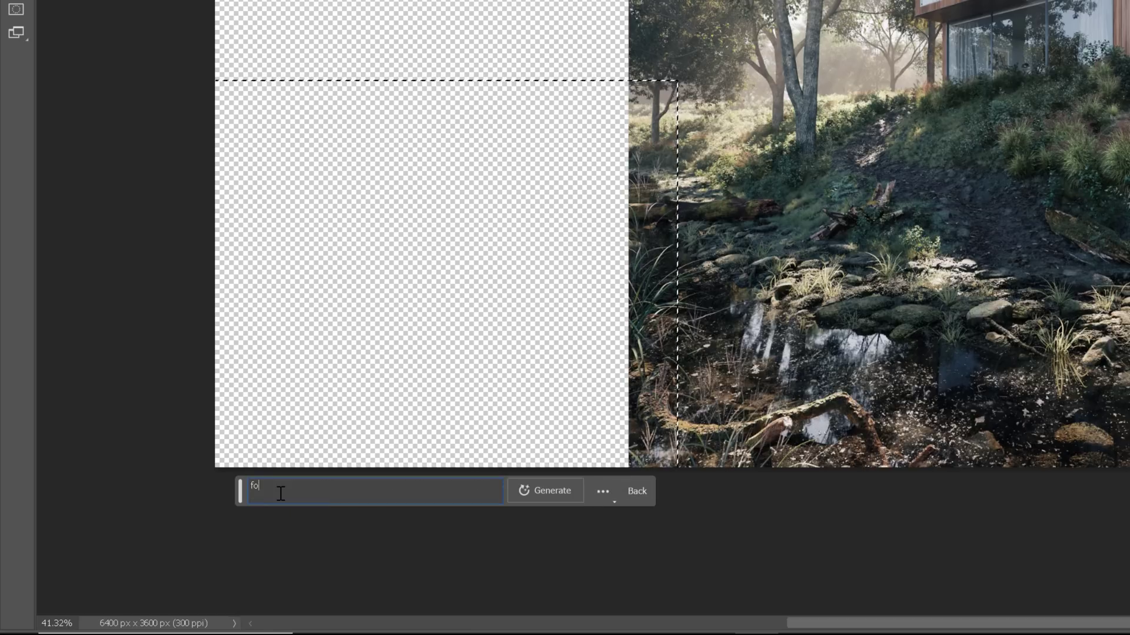
type("rest river with")
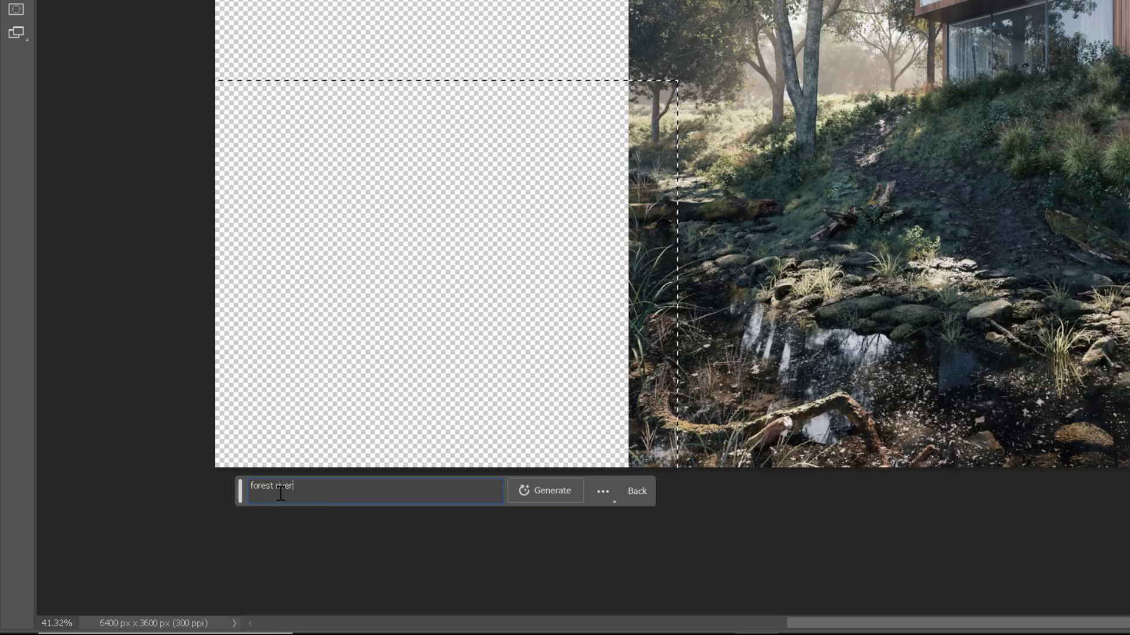
type(" mossy rocks")
left_click(542, 490)
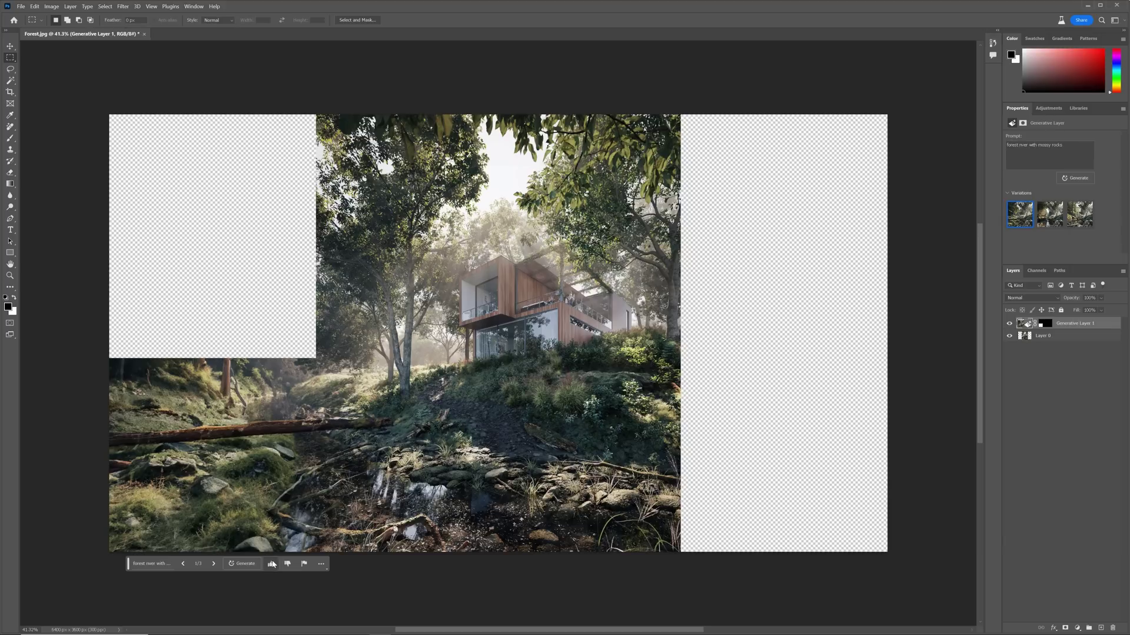
Compare river variations, generate more, keep the mossy-rock still-pool one, then select the upper-left gap.
left_click(1054, 220)
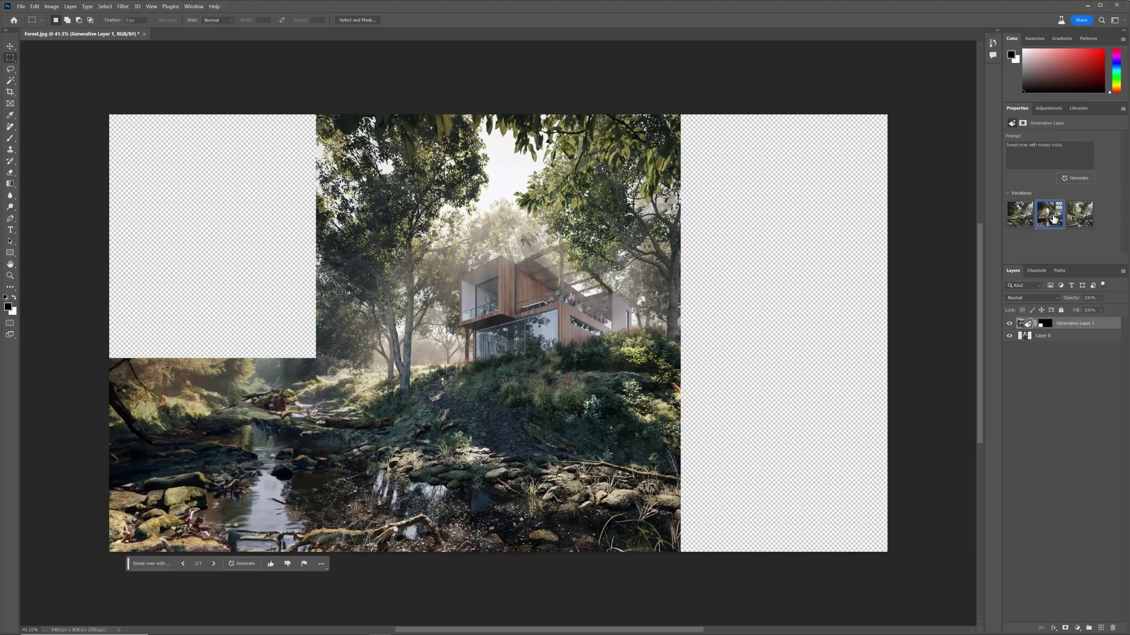
left_click(1081, 221)
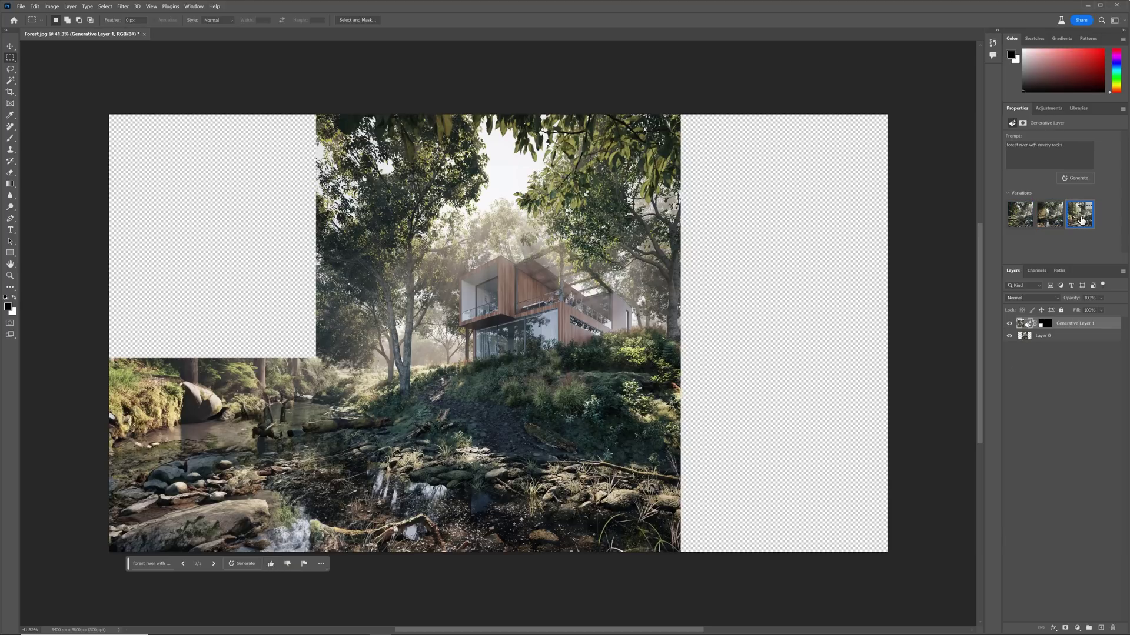
left_click(1052, 226)
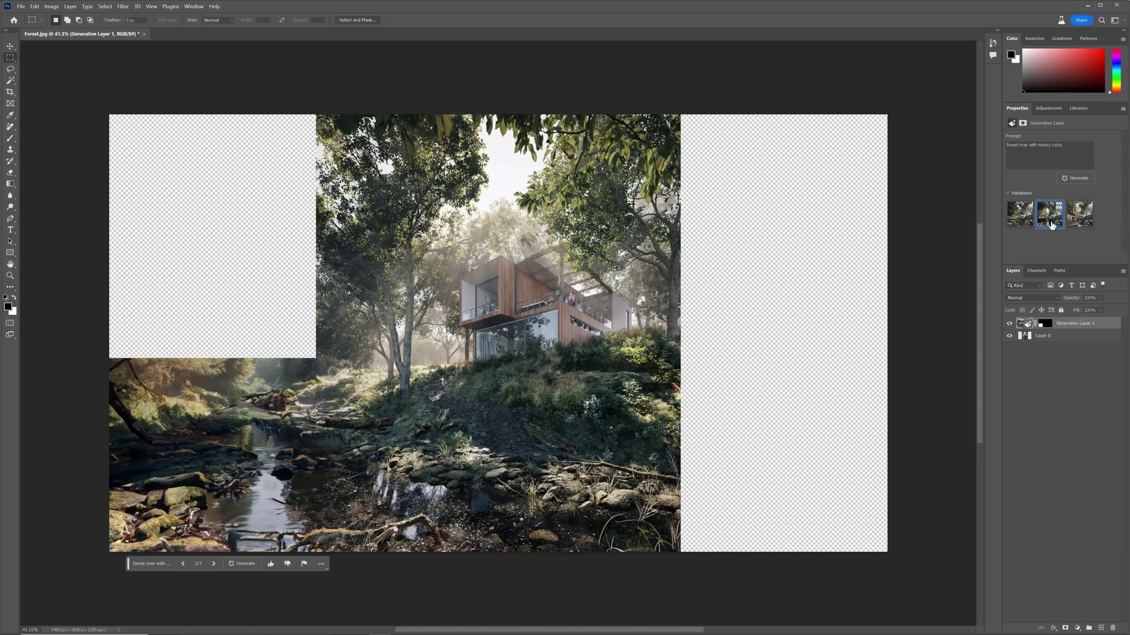
left_click(1018, 224)
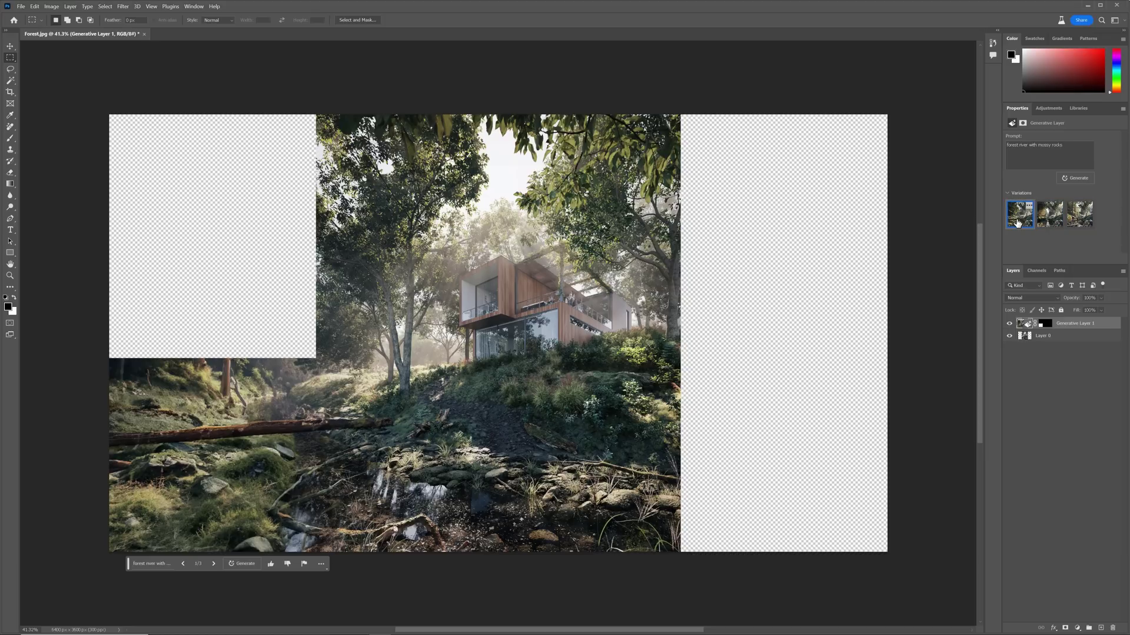
left_click(244, 564)
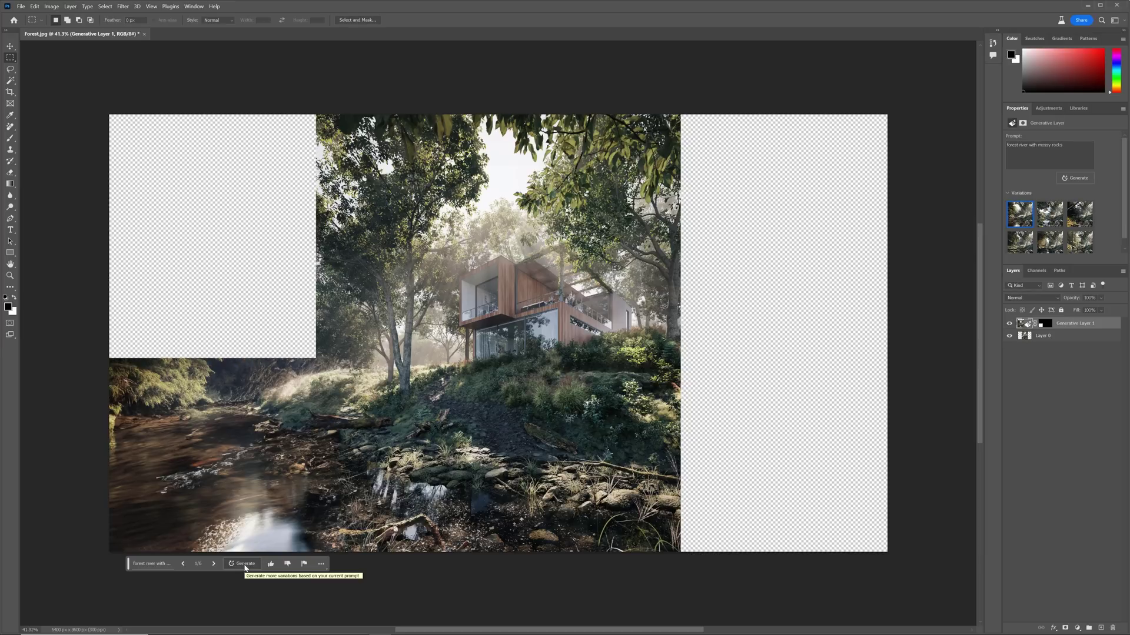
left_click(1051, 219)
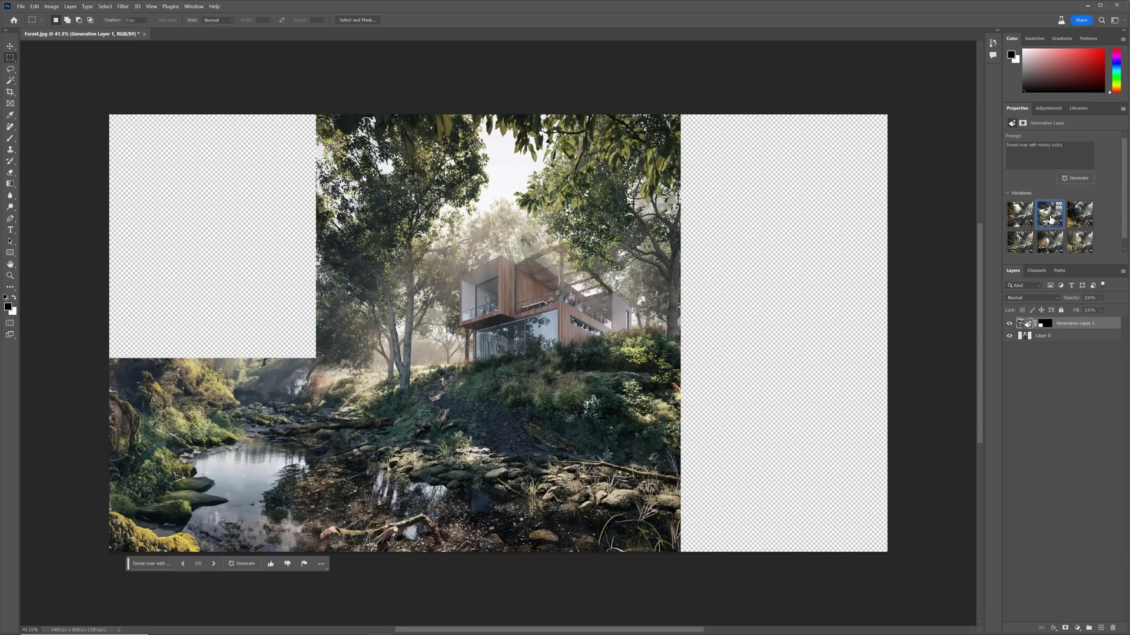
left_click(1080, 224)
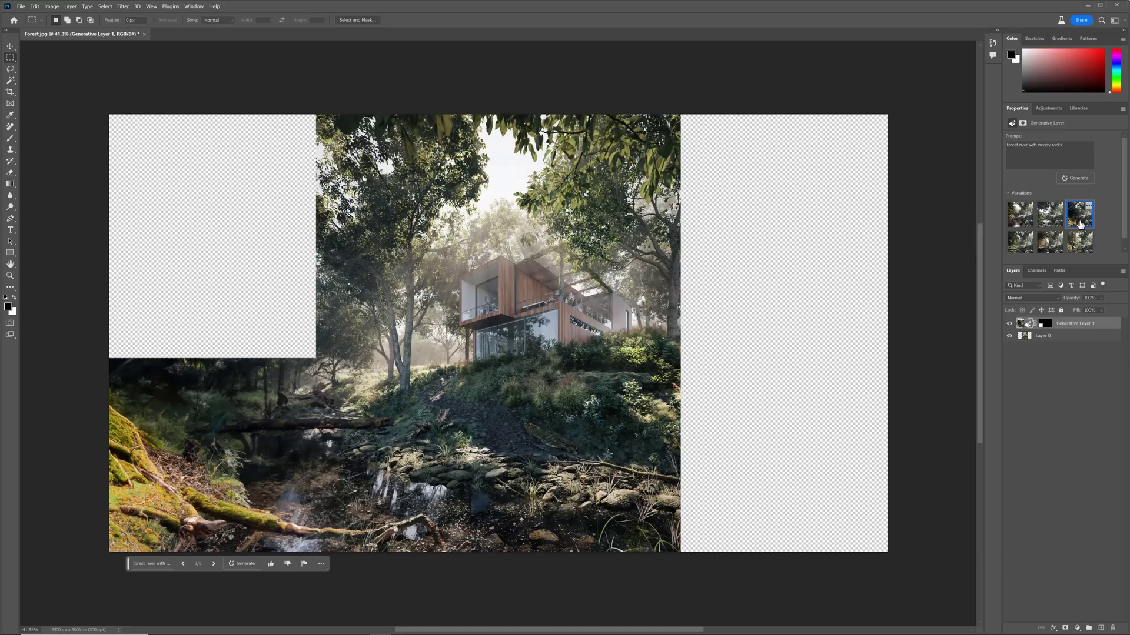
left_click(1038, 224)
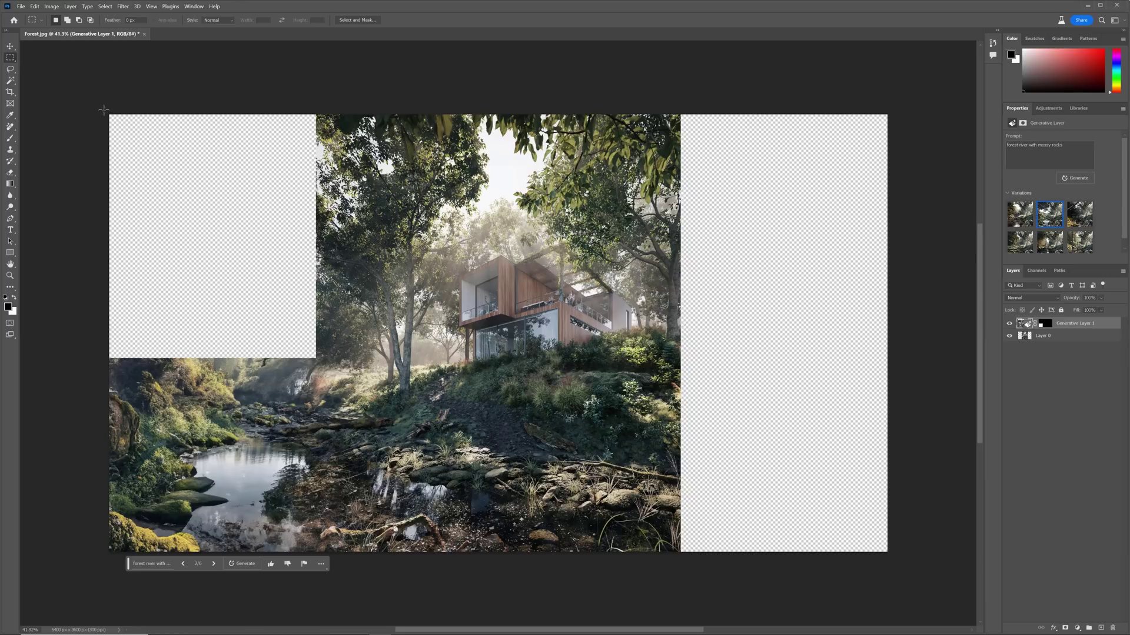
left_click_drag(103, 110, 323, 364)
Fill the upper-left gap with 'forest, trees with sunny leaves' and keep the first variation.
left_click(148, 378)
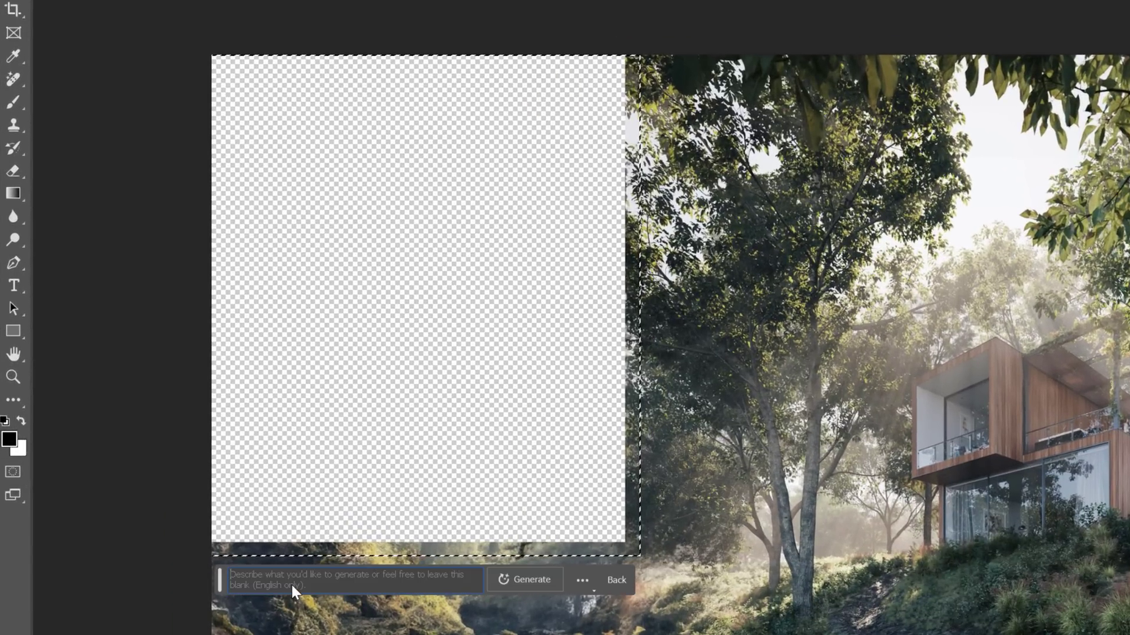
type("forest, trees wi")
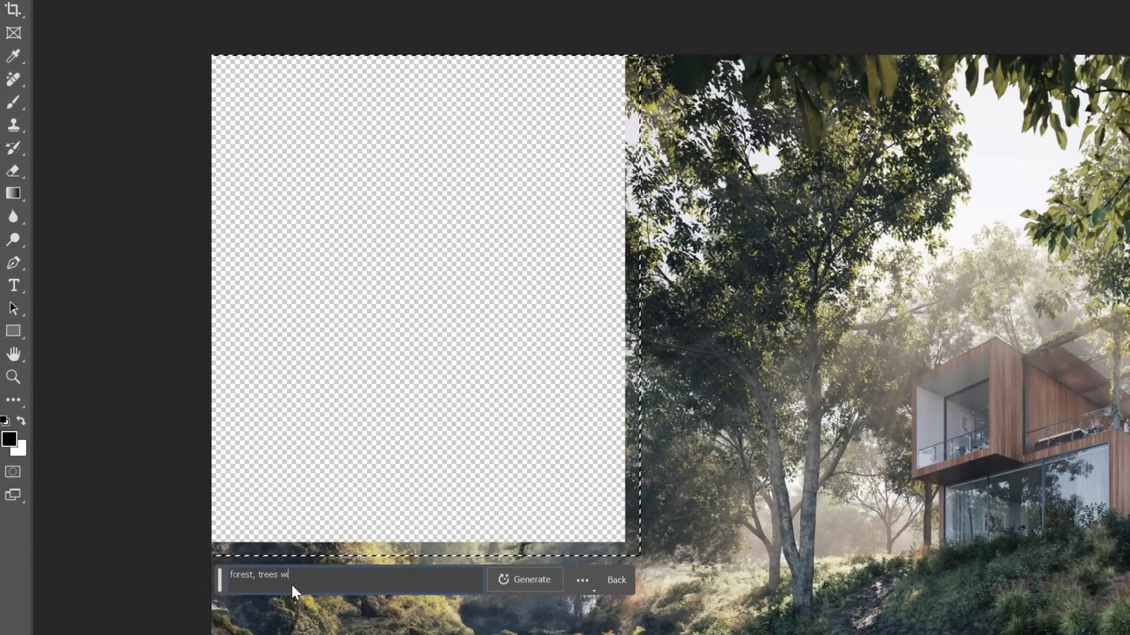
type("th sunny leaves")
left_click(521, 579)
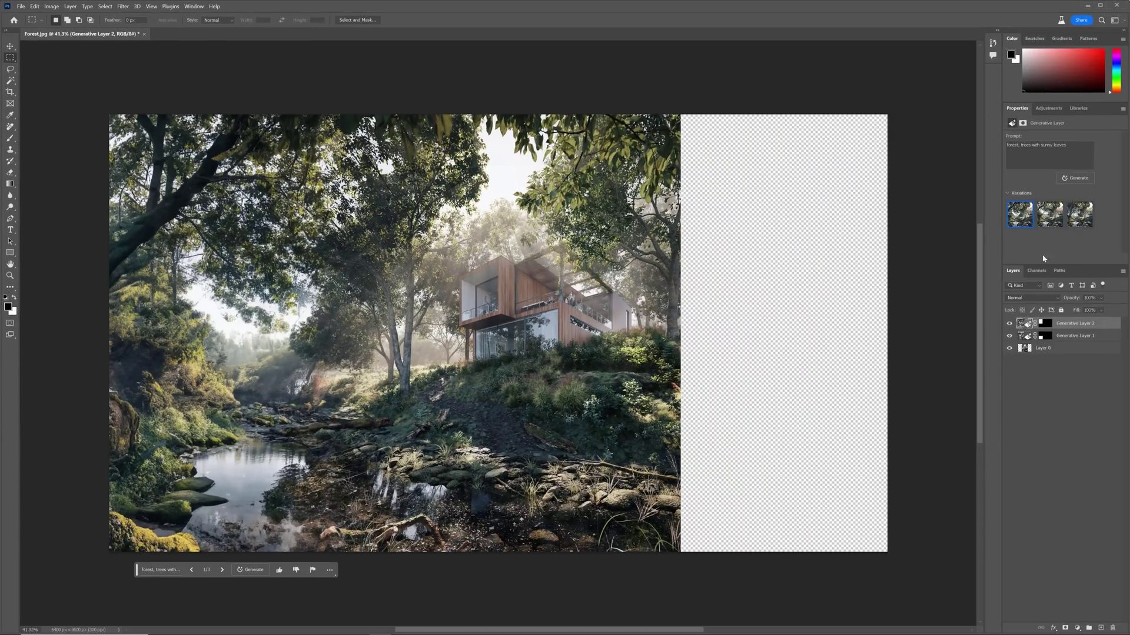
left_click(1050, 216)
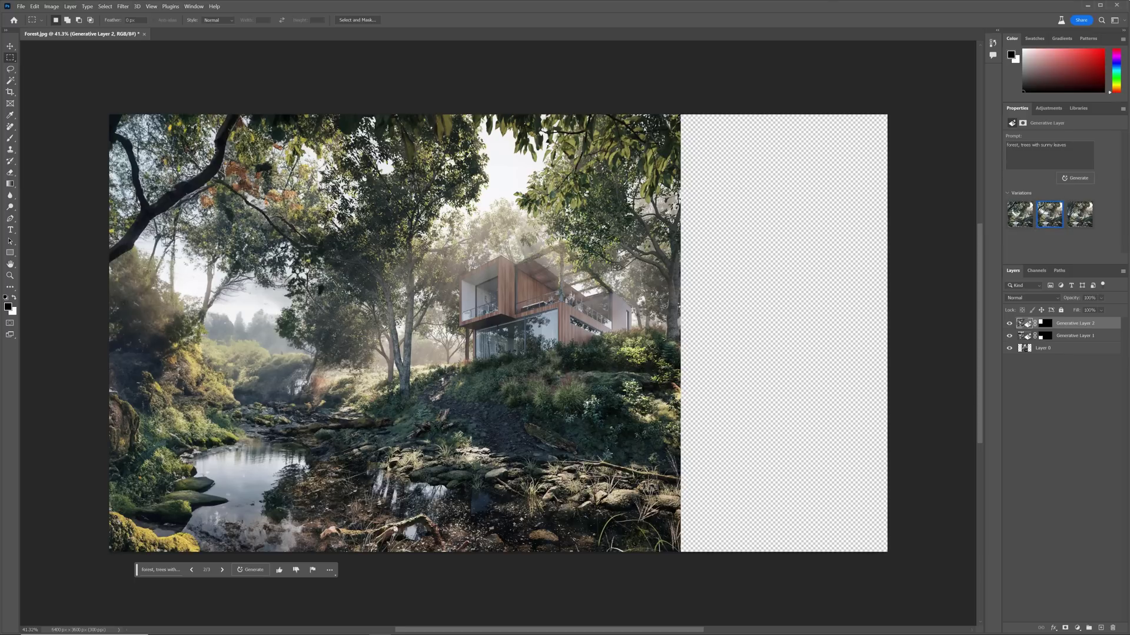
left_click(1084, 221)
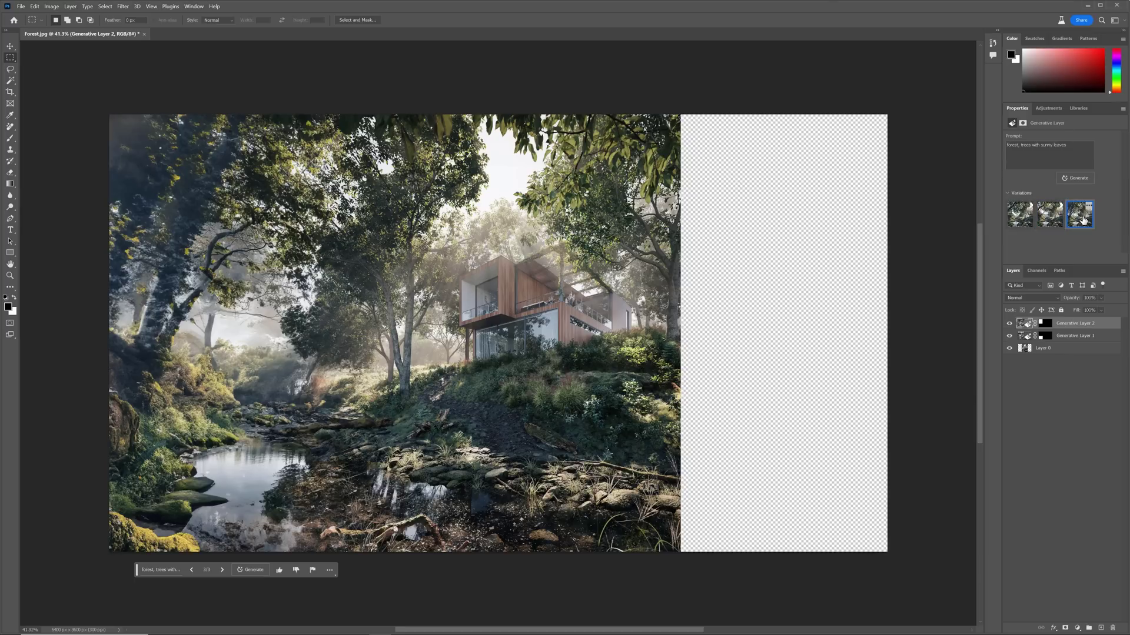
left_click(1024, 220)
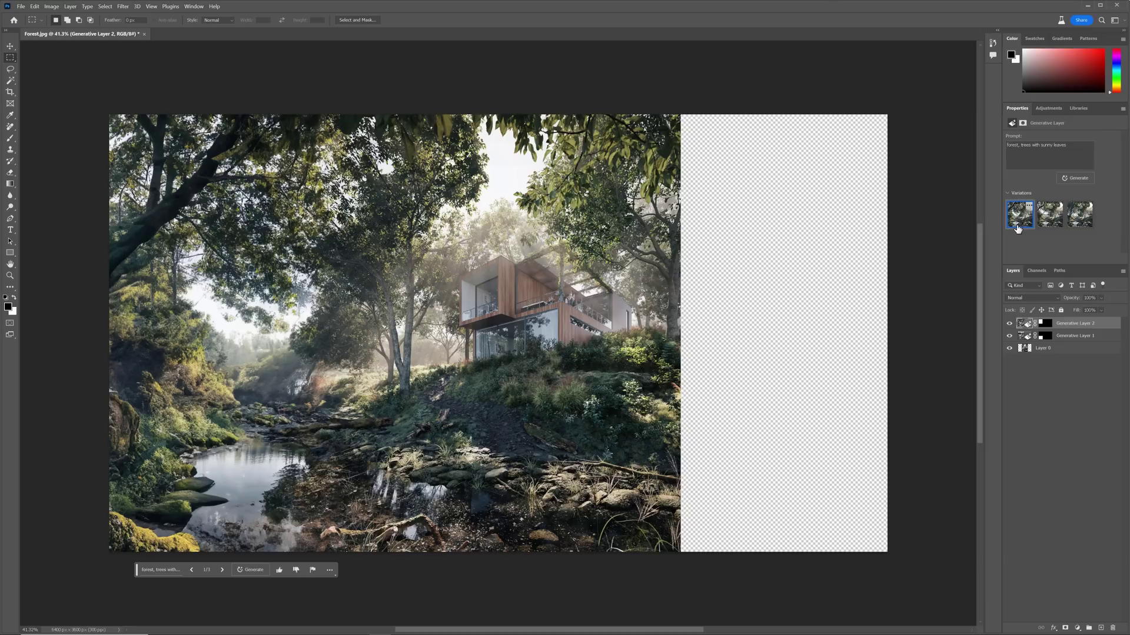
Select the empty right strip and generate 'forest, planting, sunny' into it.
left_click_drag(905, 557, 677, 97)
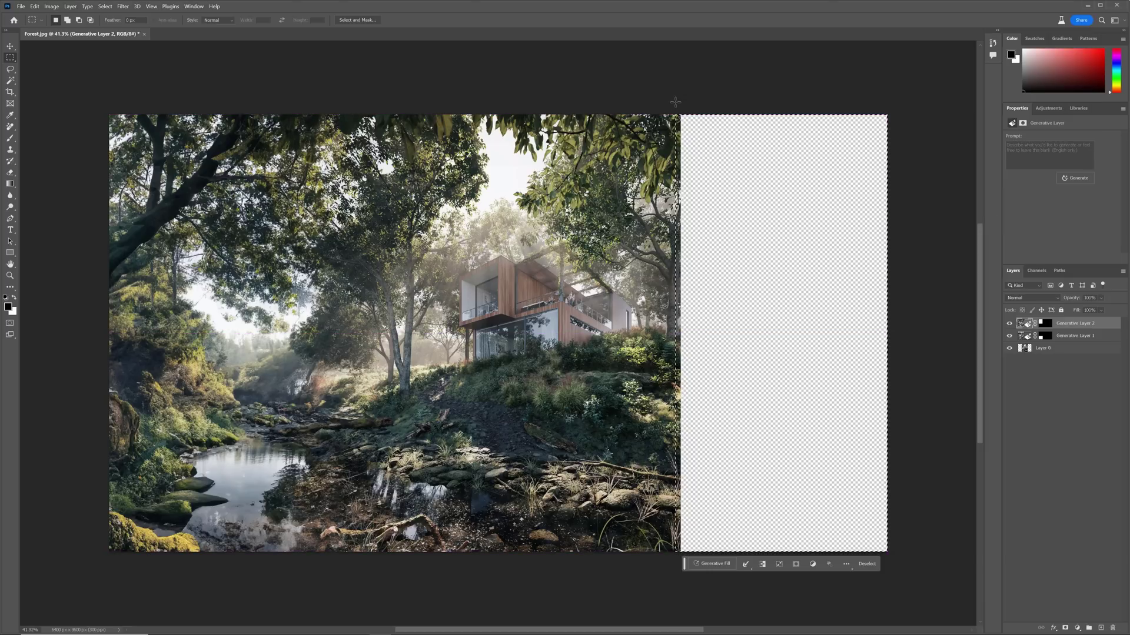
left_click(710, 563)
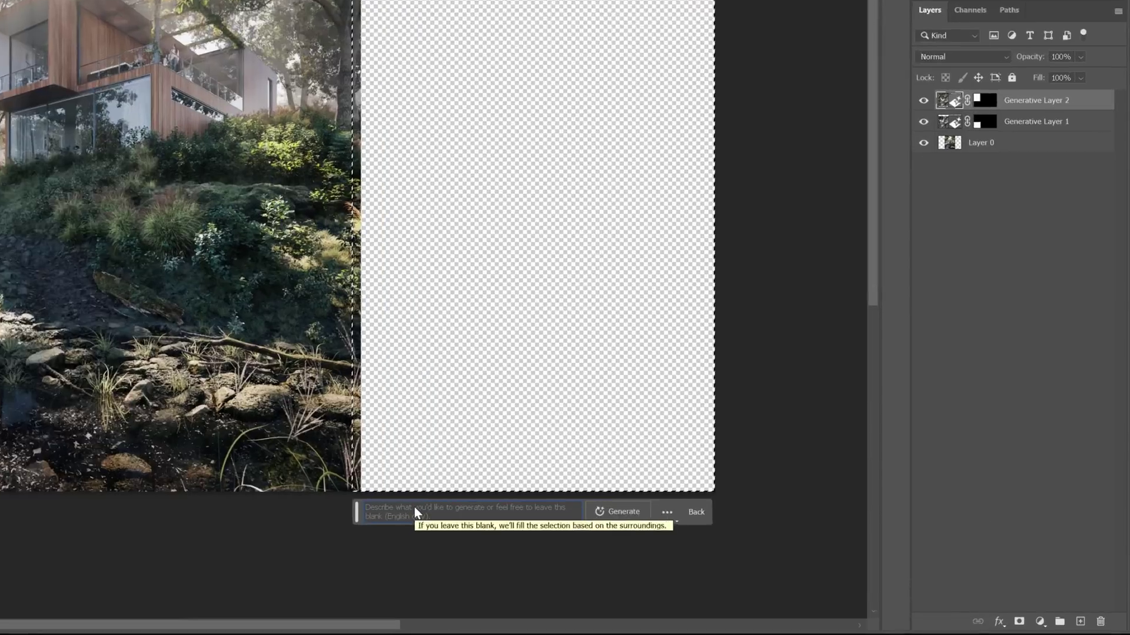
type("forest, planting, sunny")
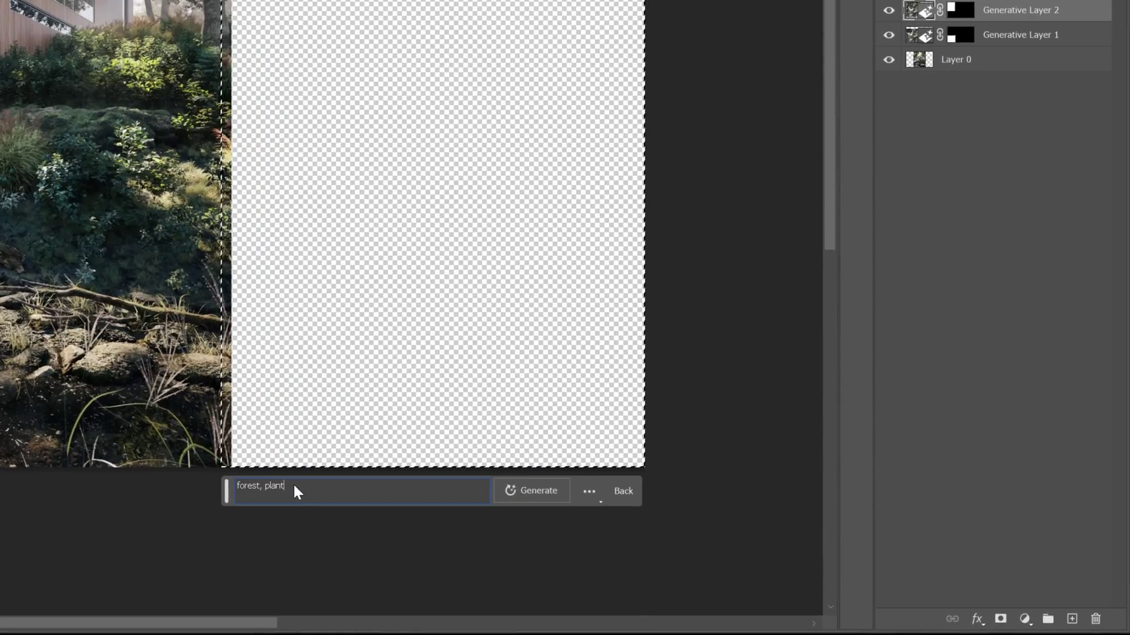
left_click(559, 497)
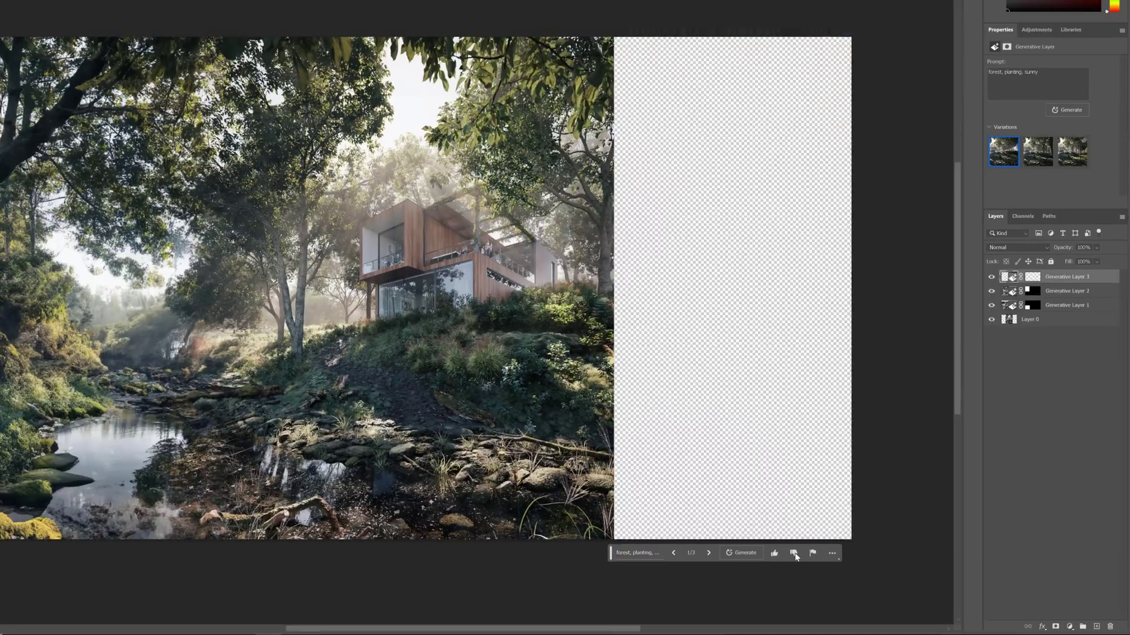
Compare right-side variations, generate more, and pick the third misty forest-and-pond one.
left_click(1055, 219)
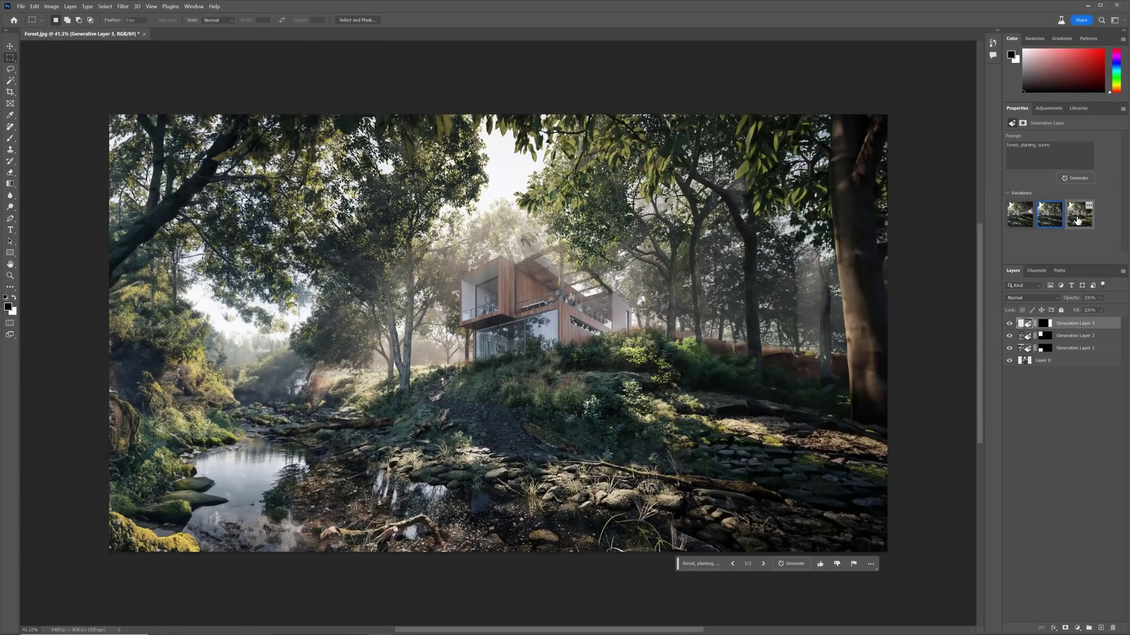
left_click(1078, 221)
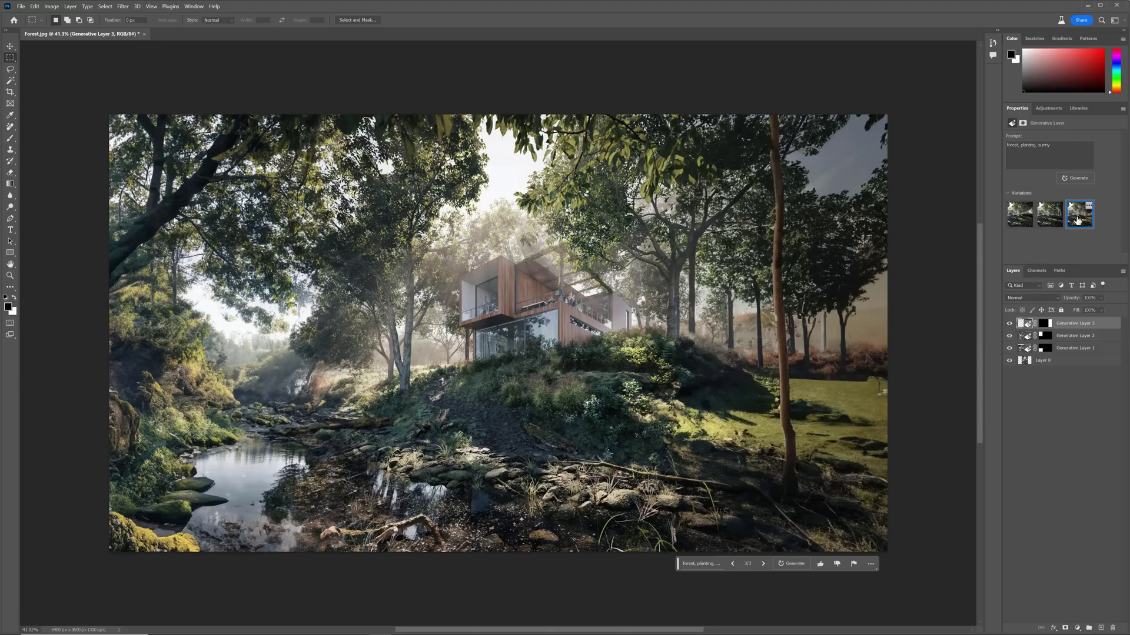
left_click(791, 564)
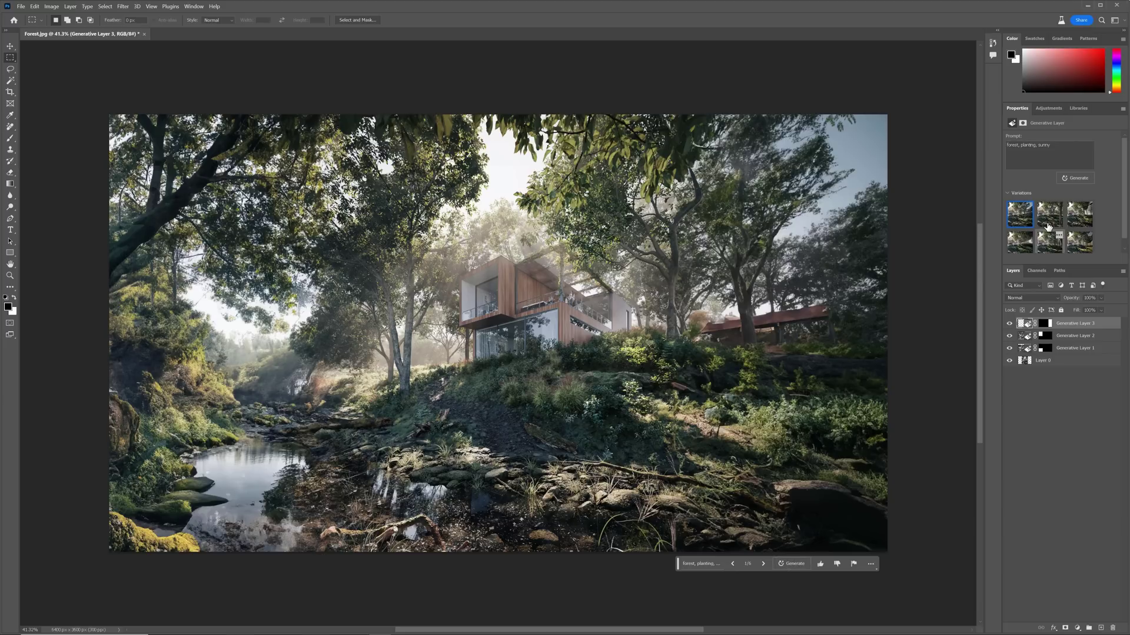
left_click(1048, 226)
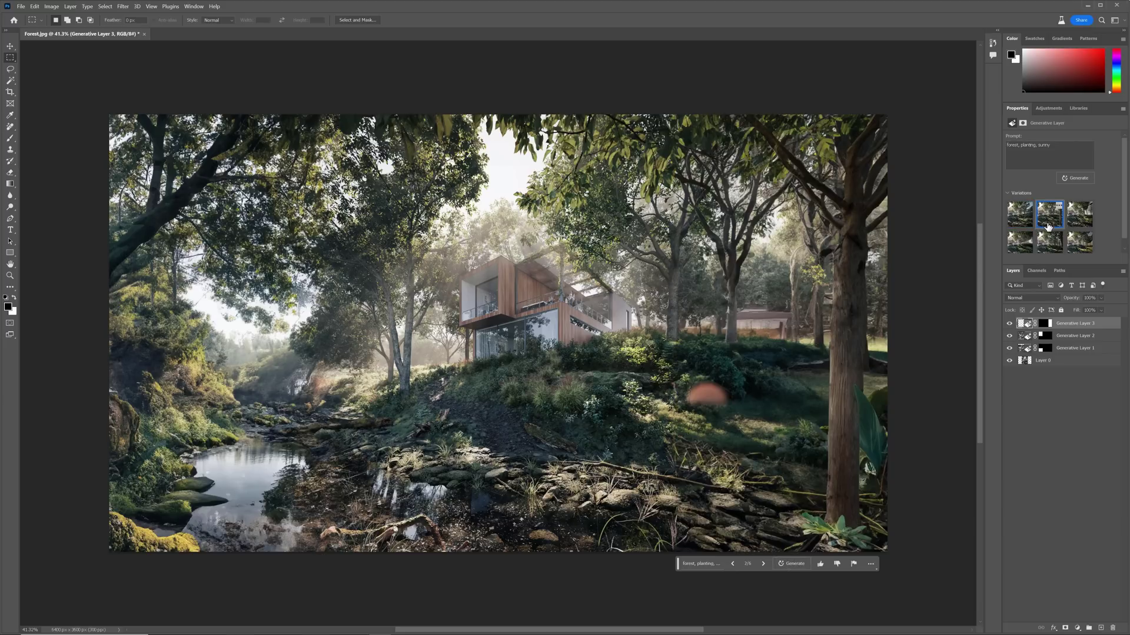
left_click(1085, 222)
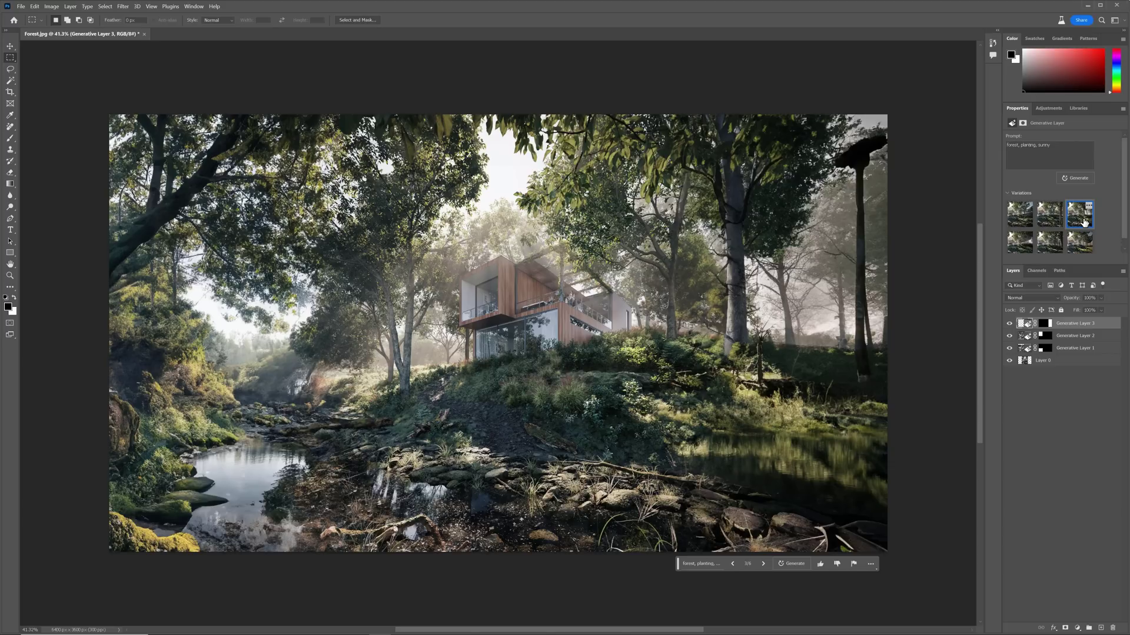
Hide Generative Layer 3 and generate 'forest, planting, sunny' in the lower-right area.
left_click(1009, 323)
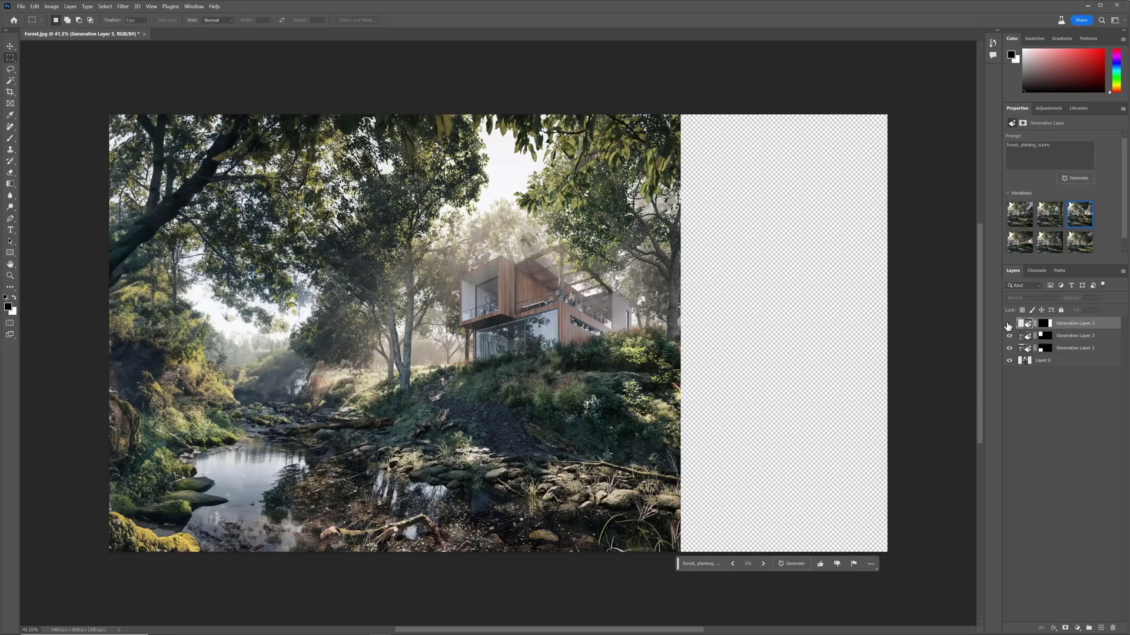
left_click_drag(893, 554, 668, 329)
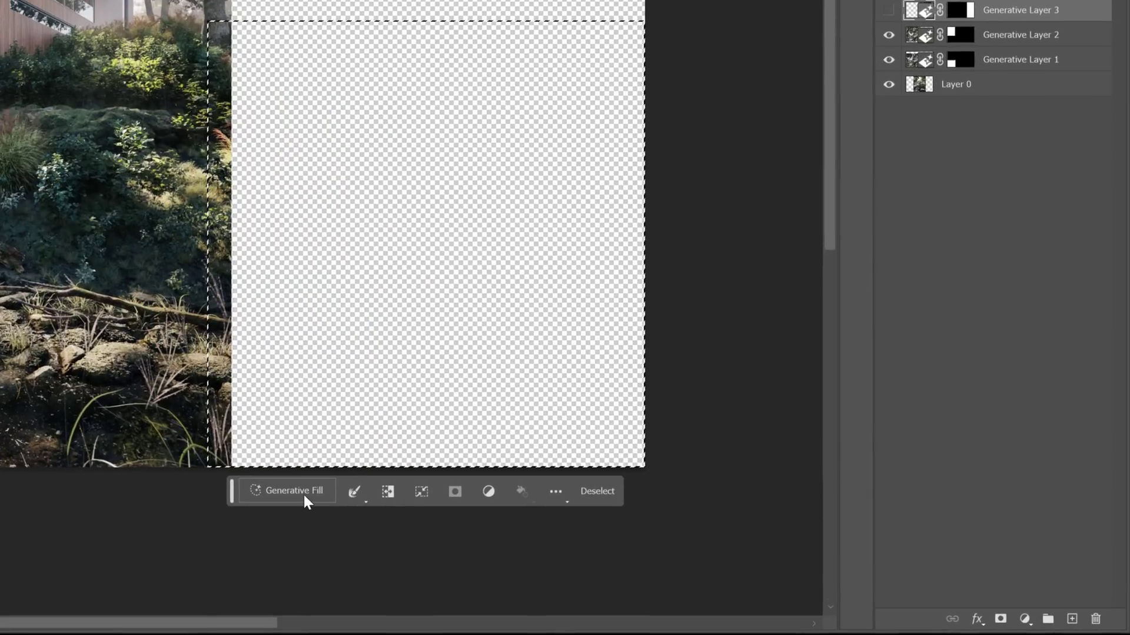
left_click(327, 496)
type("forest, planting, sunny")
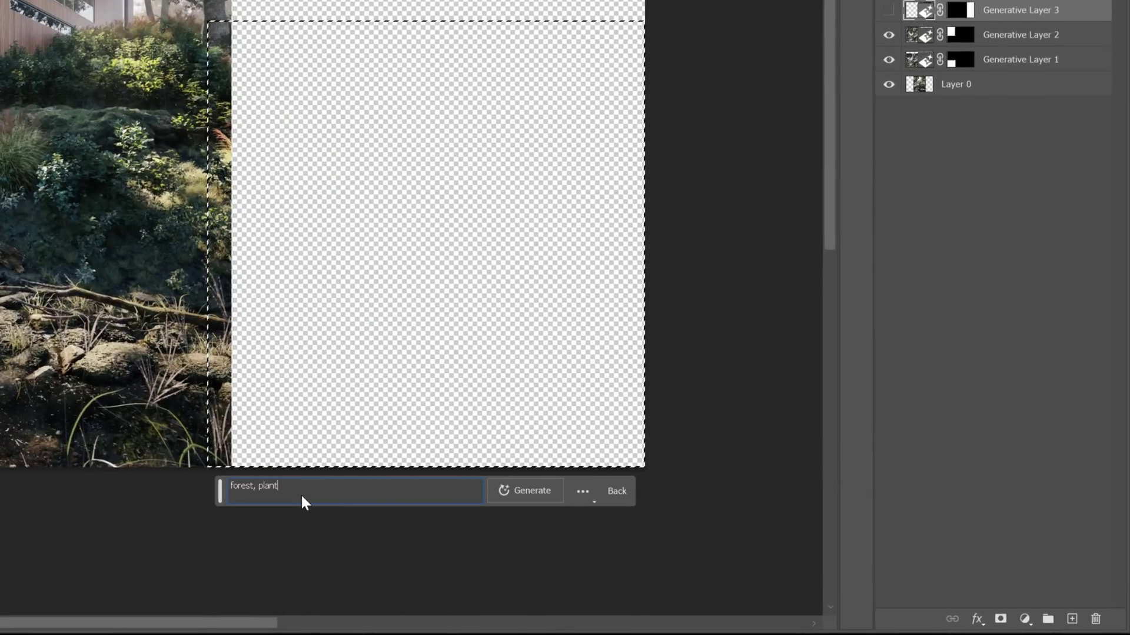
left_click(522, 492)
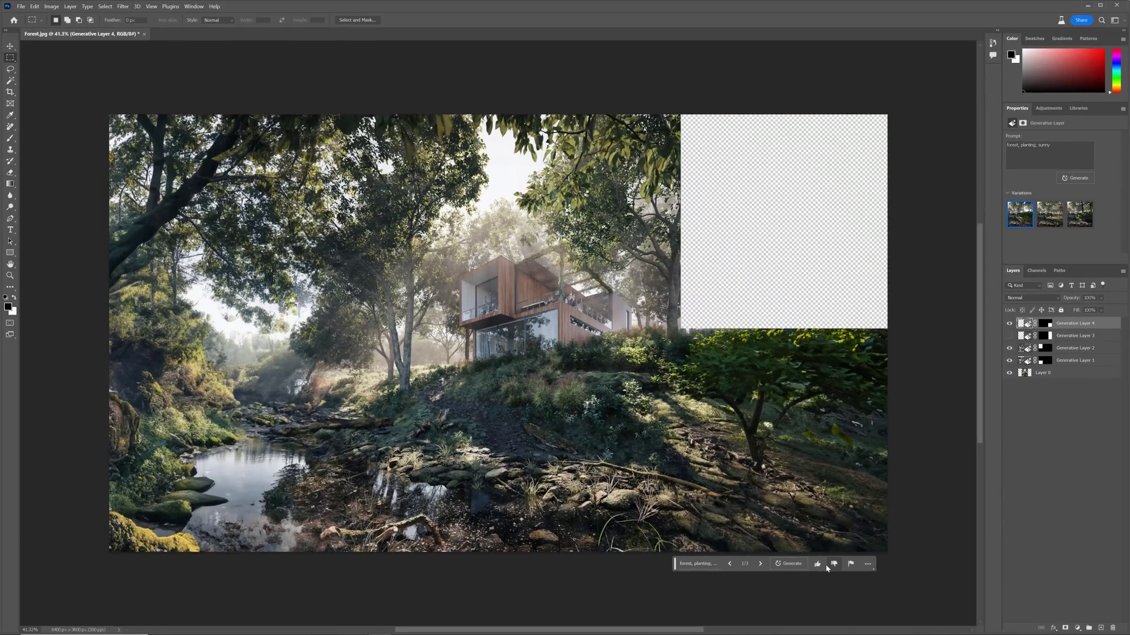
Compare the lower-right variations and keep the first, a sunlit slope with a small tree.
left_click(1048, 218)
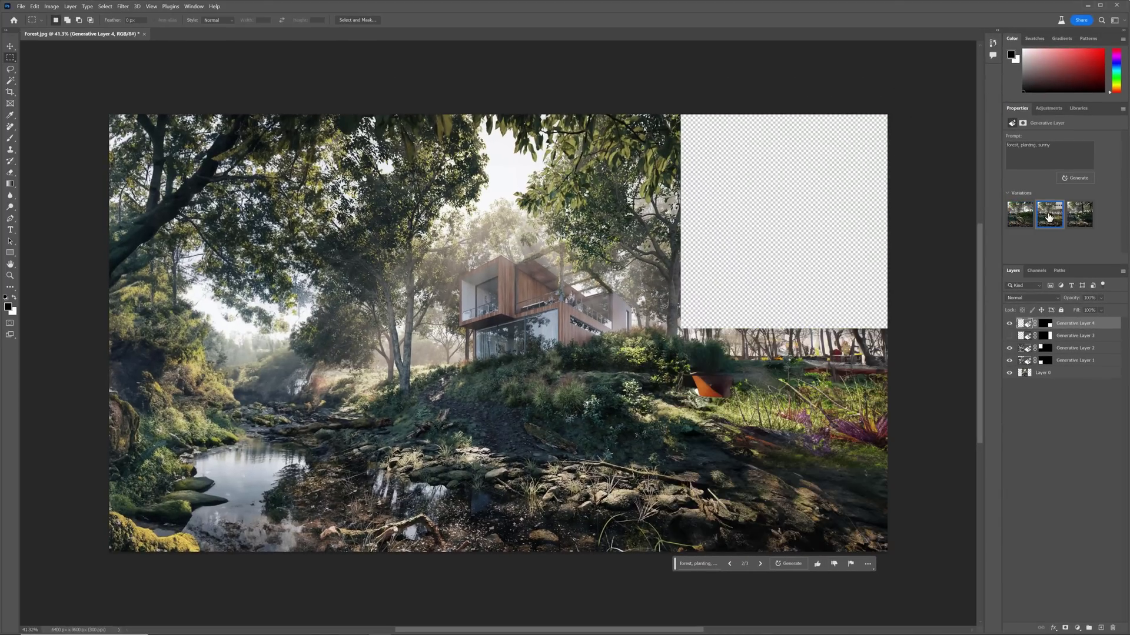
left_click(1081, 219)
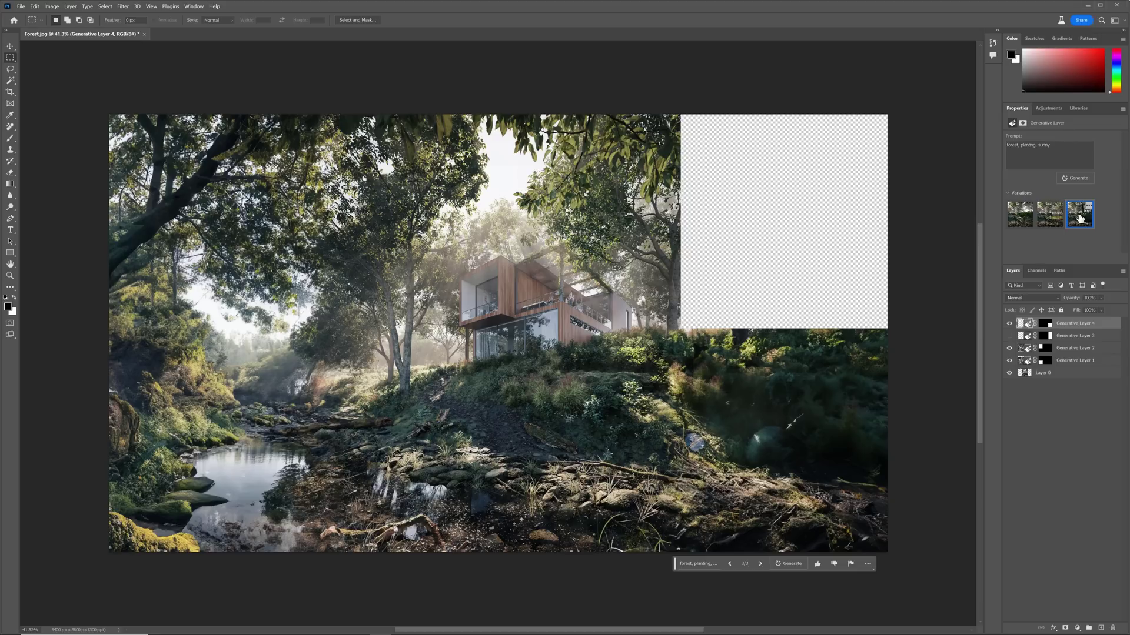
left_click(1020, 221)
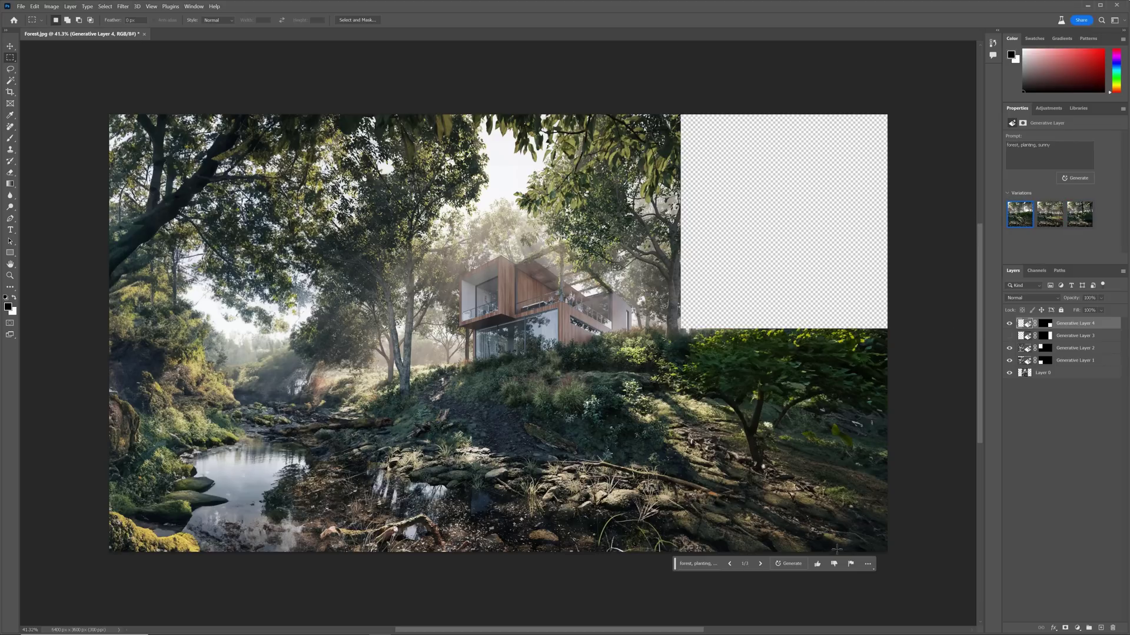
Generate 'mossy stones, wild grass' in the lower-right corner and keep the mossy-log variation.
left_click_drag(901, 553, 685, 422)
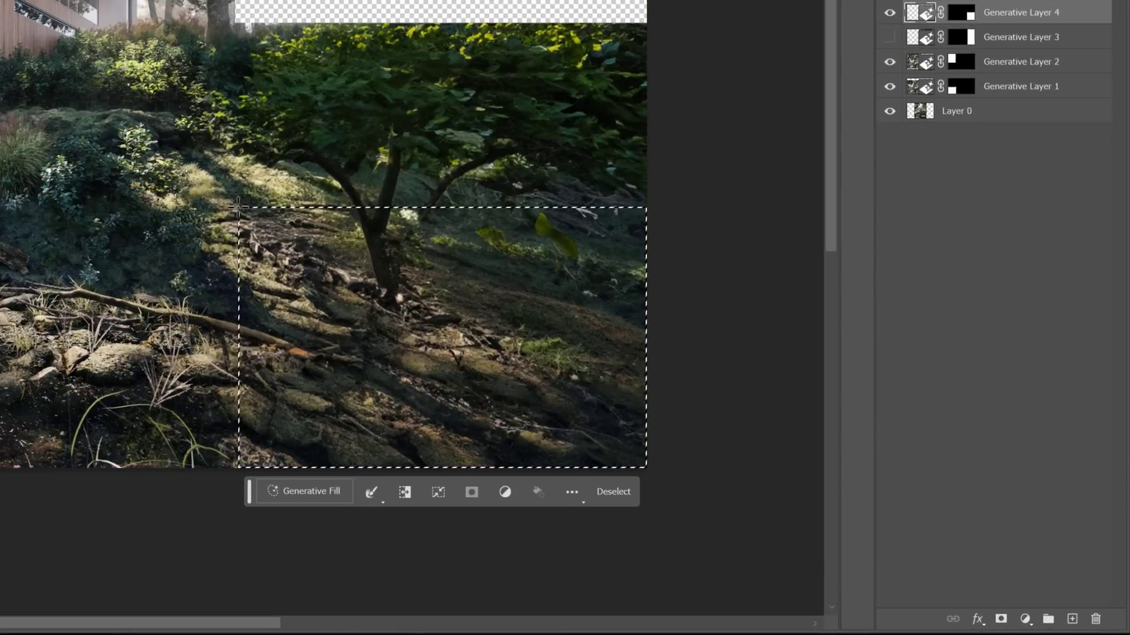
left_click(295, 492)
type("mossy s")
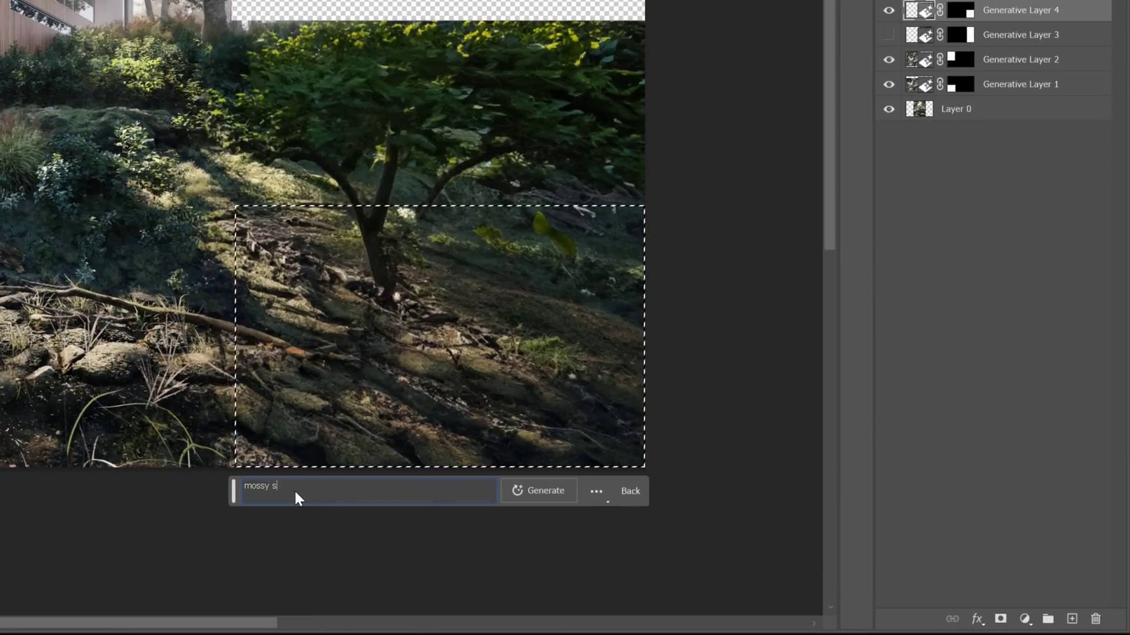
type("tones, wild grass")
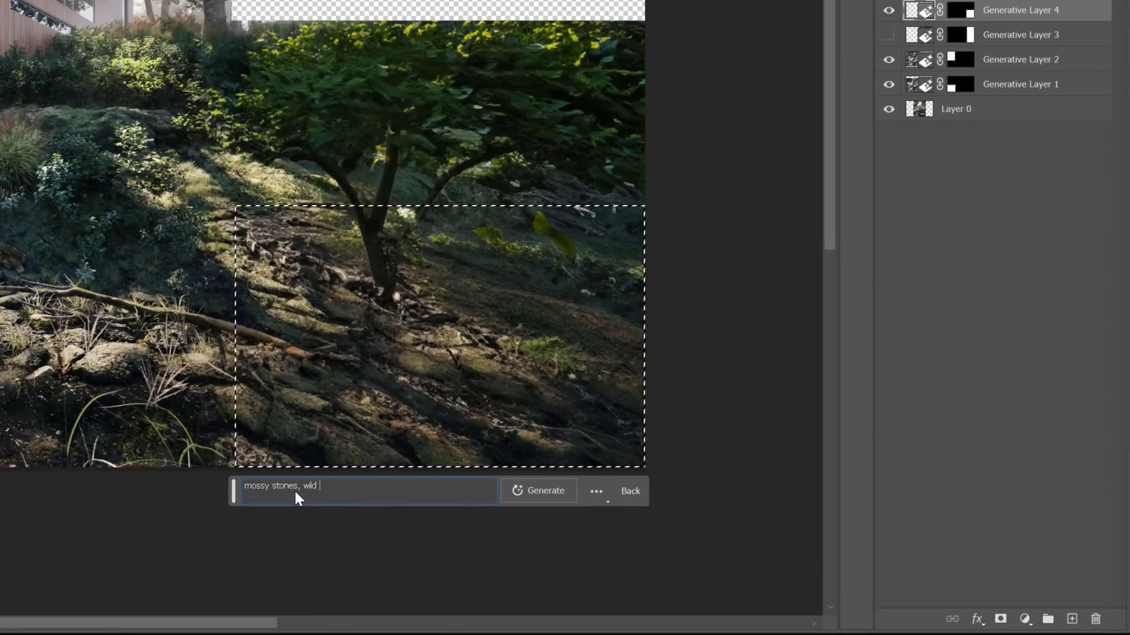
left_click(544, 490)
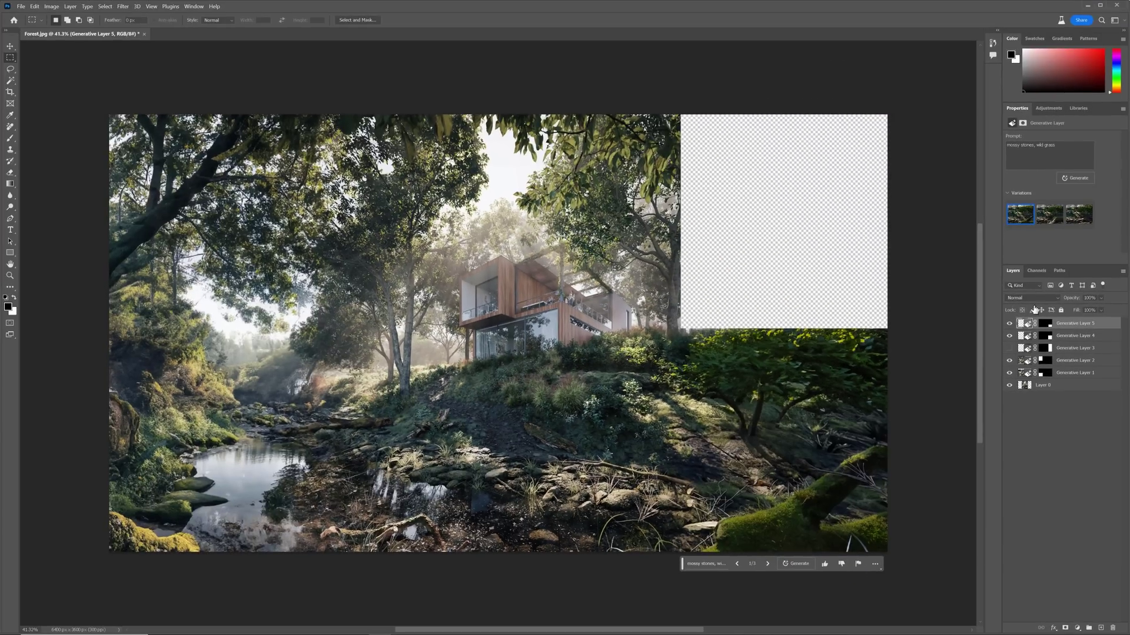
left_click(1047, 218)
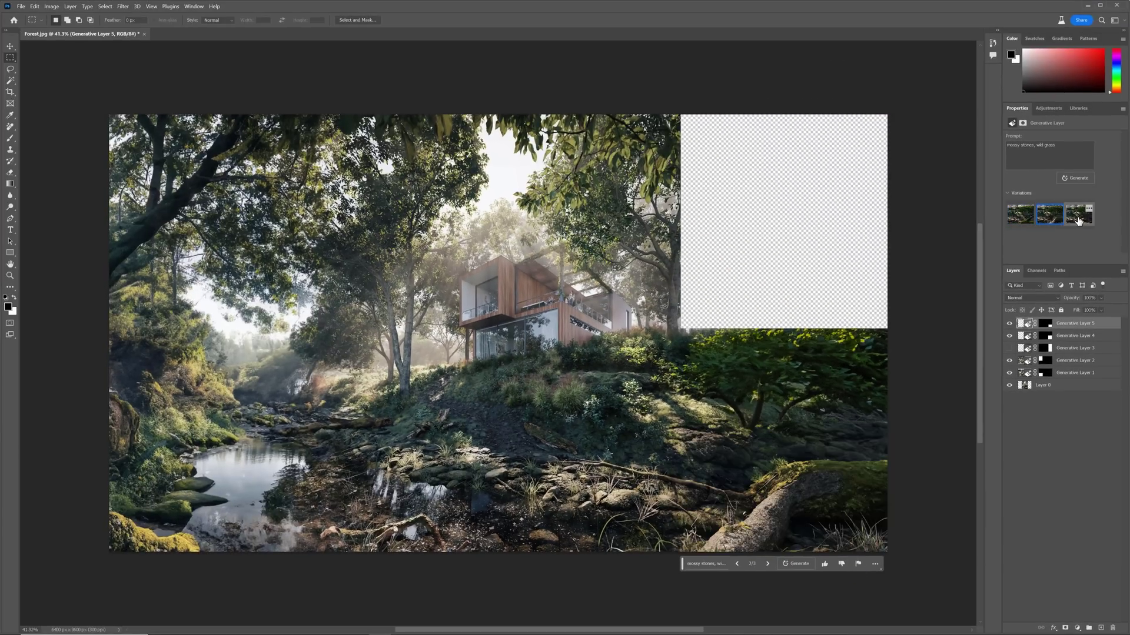
left_click(1020, 214)
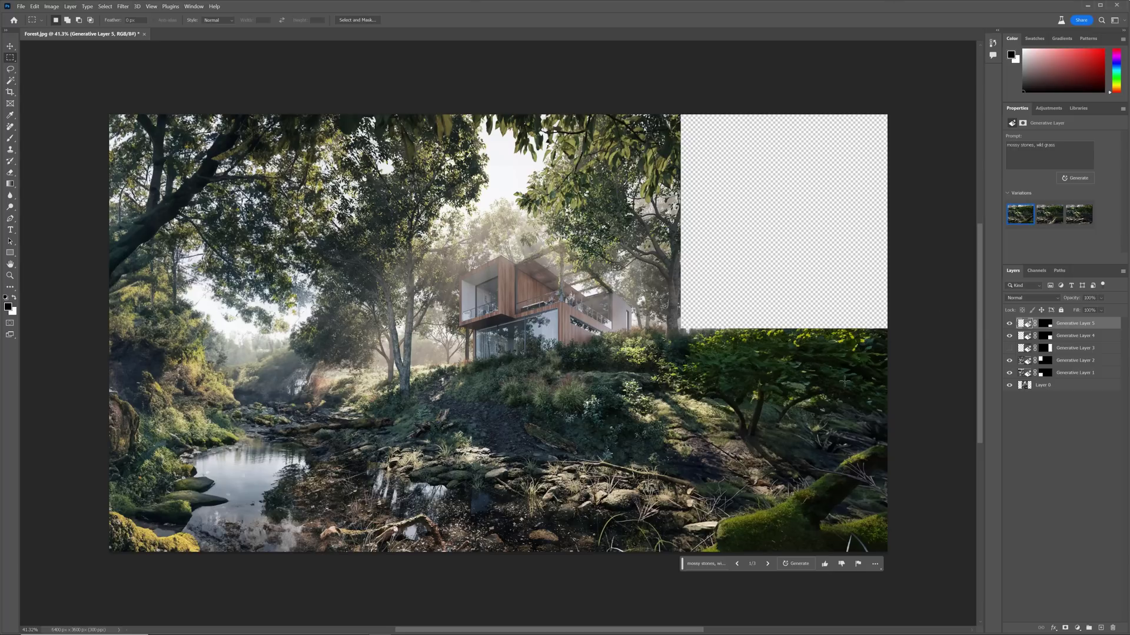
Select the upper-right gap and generate 'Forest, trees with sunny leaves' into it.
left_click_drag(892, 331, 675, 98)
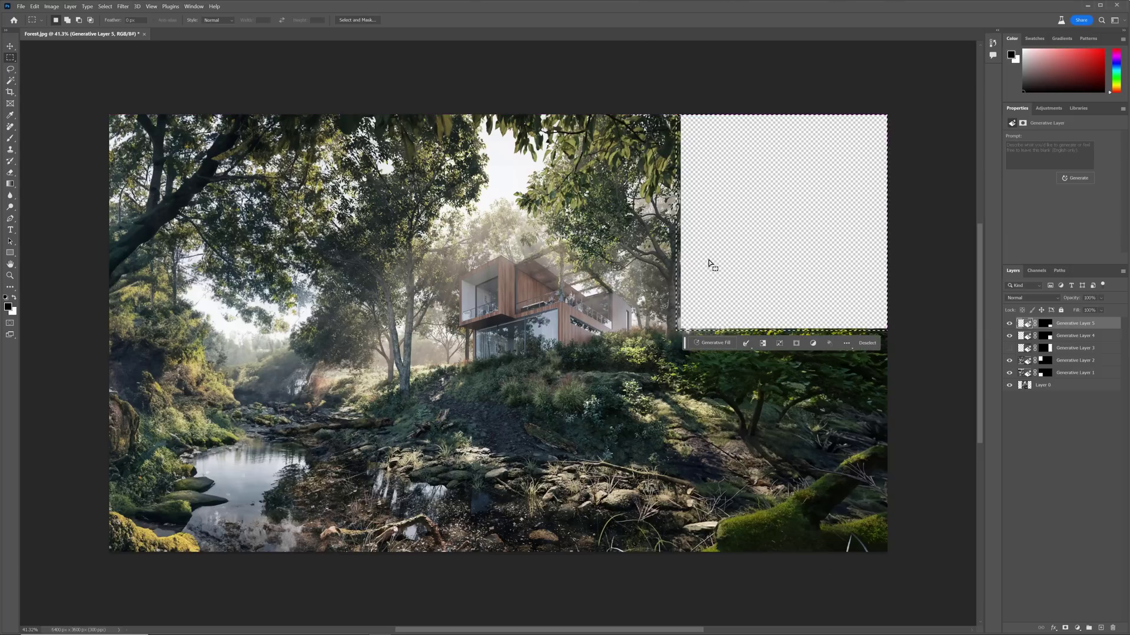
left_click(714, 343)
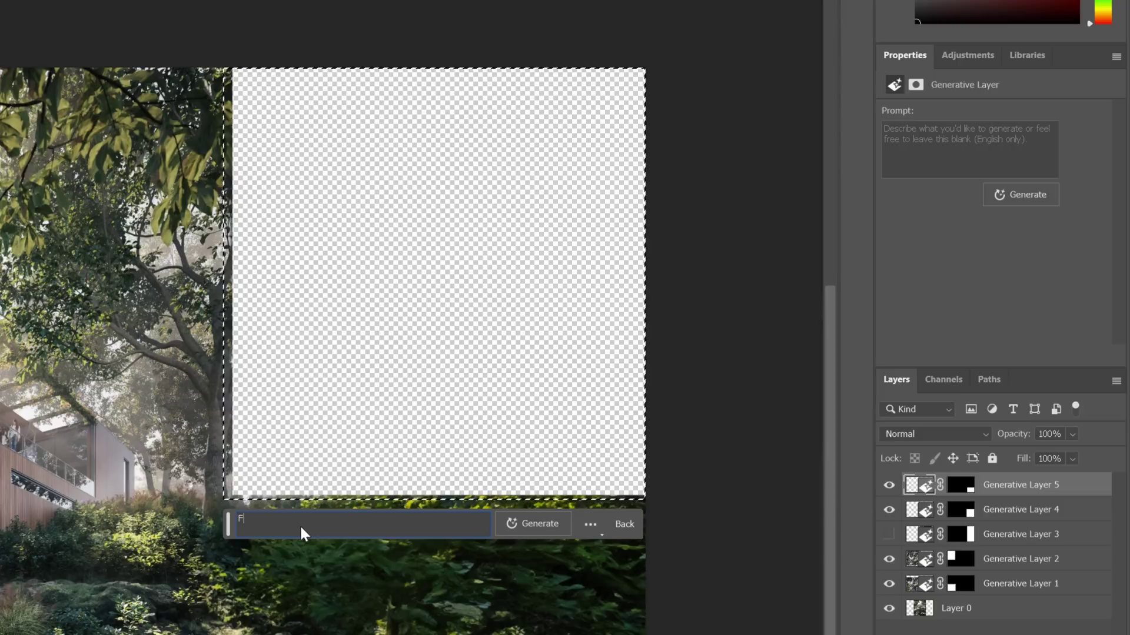
type("Forest, trees with sunny le")
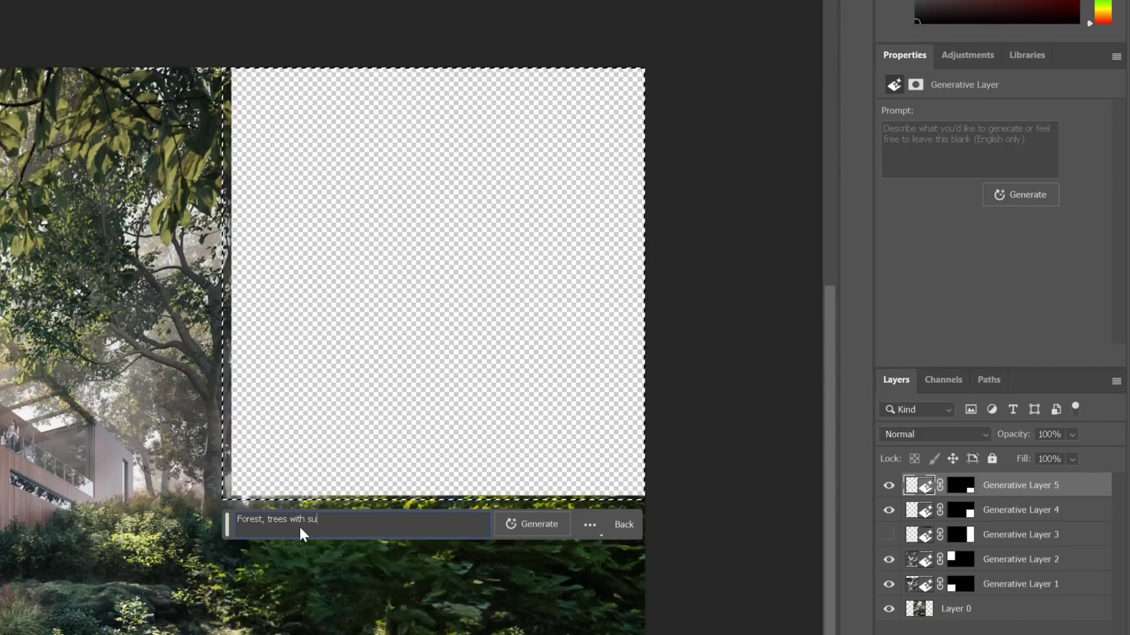
type("aves")
left_click(551, 524)
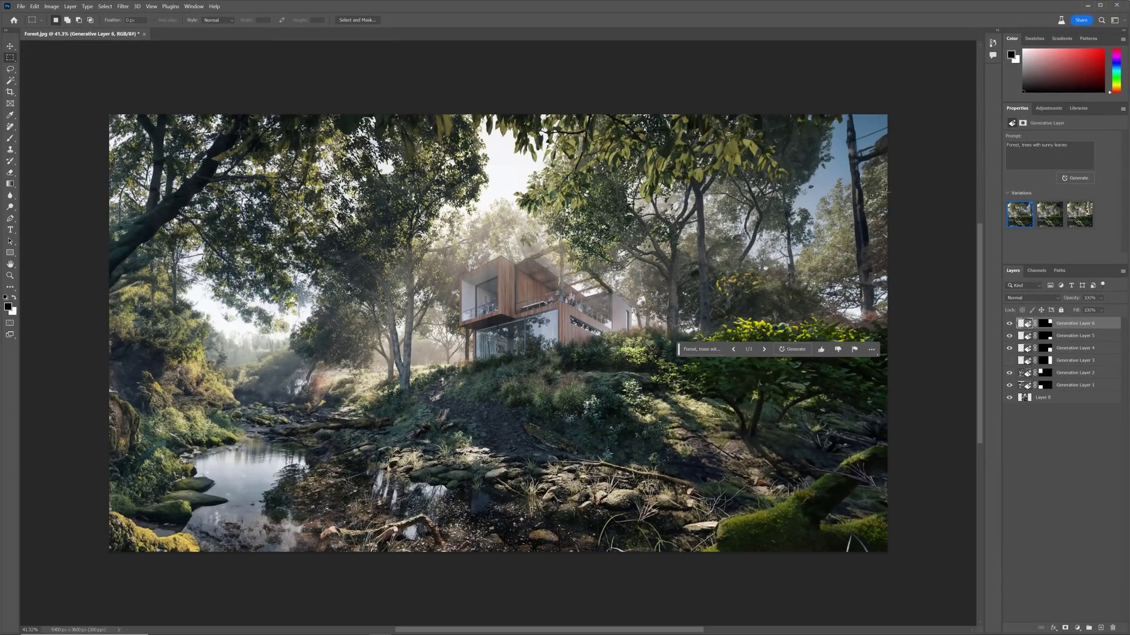
Regenerate tree variations twice, choose the second tall-tree one, then select a region over it.
left_click(1050, 215)
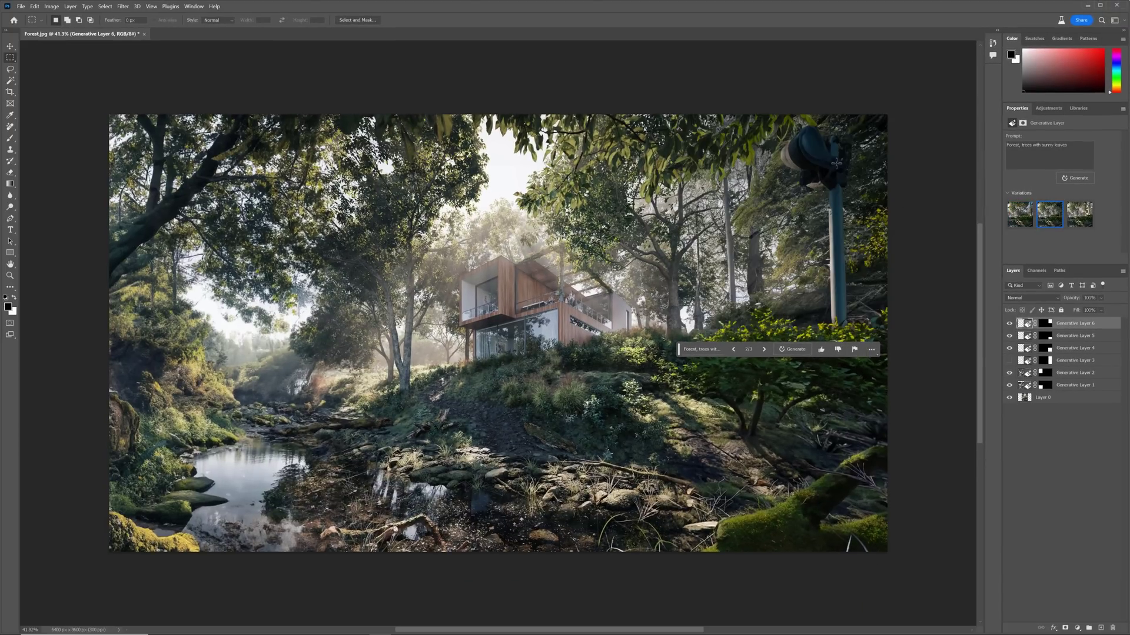
left_click(1074, 214)
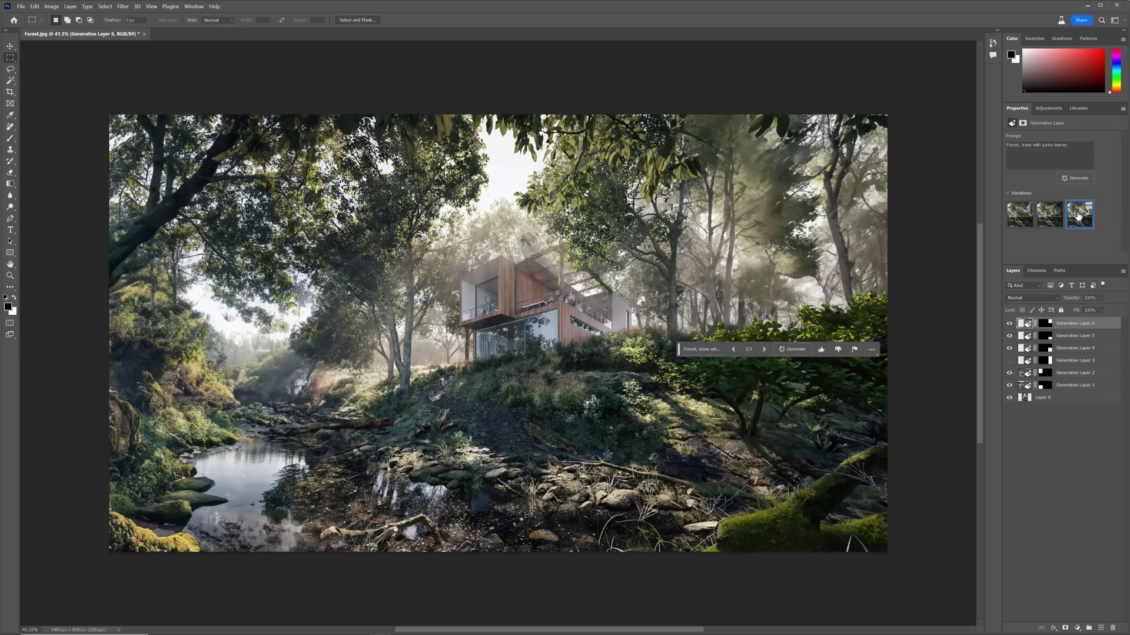
left_click(1086, 178)
left_click(1054, 218)
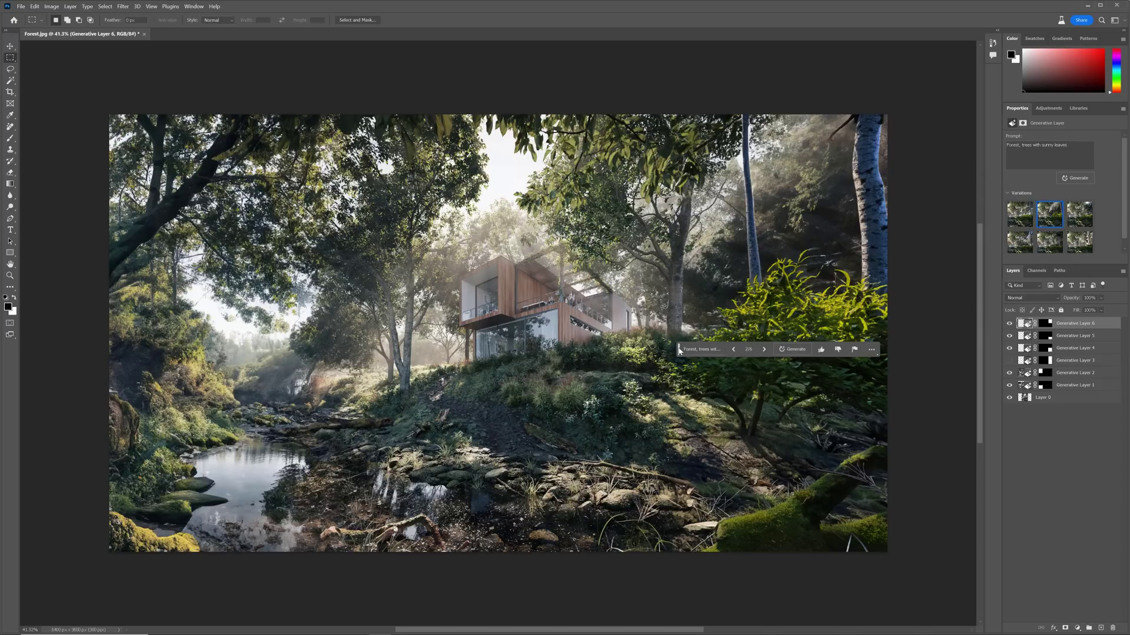
left_click(1079, 223)
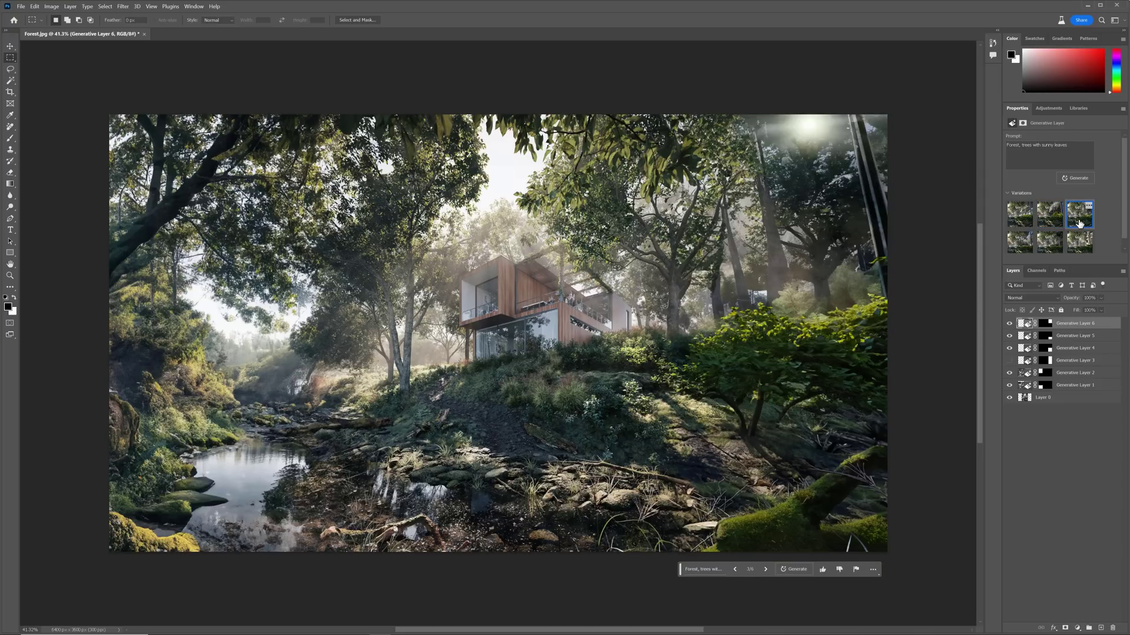
left_click(1076, 178)
left_click(1053, 218)
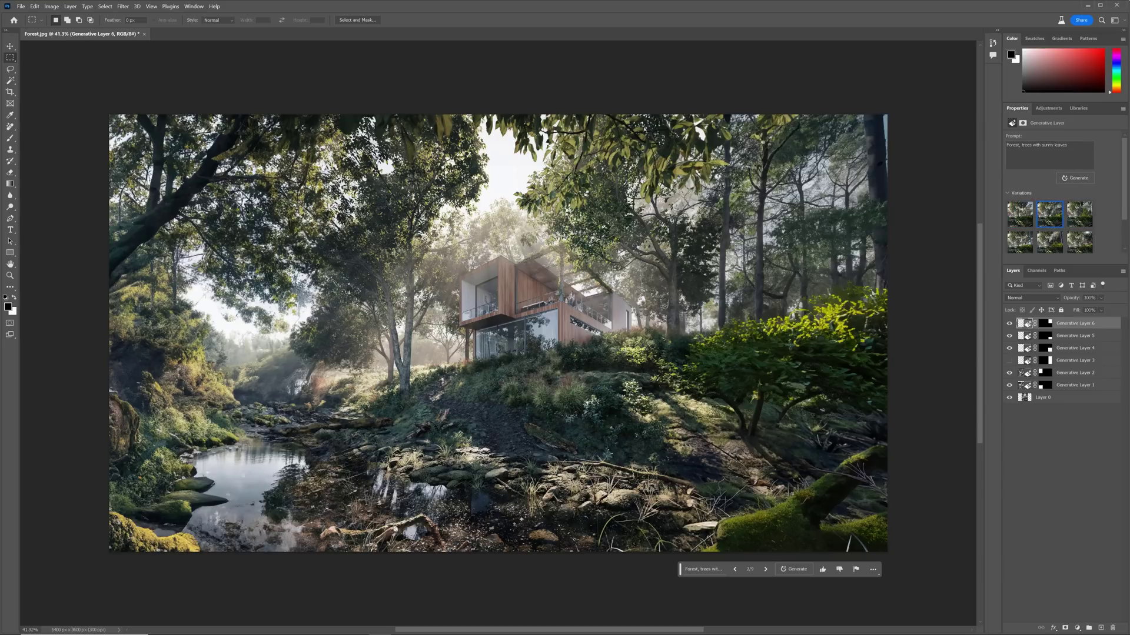
left_click_drag(774, 113, 887, 295)
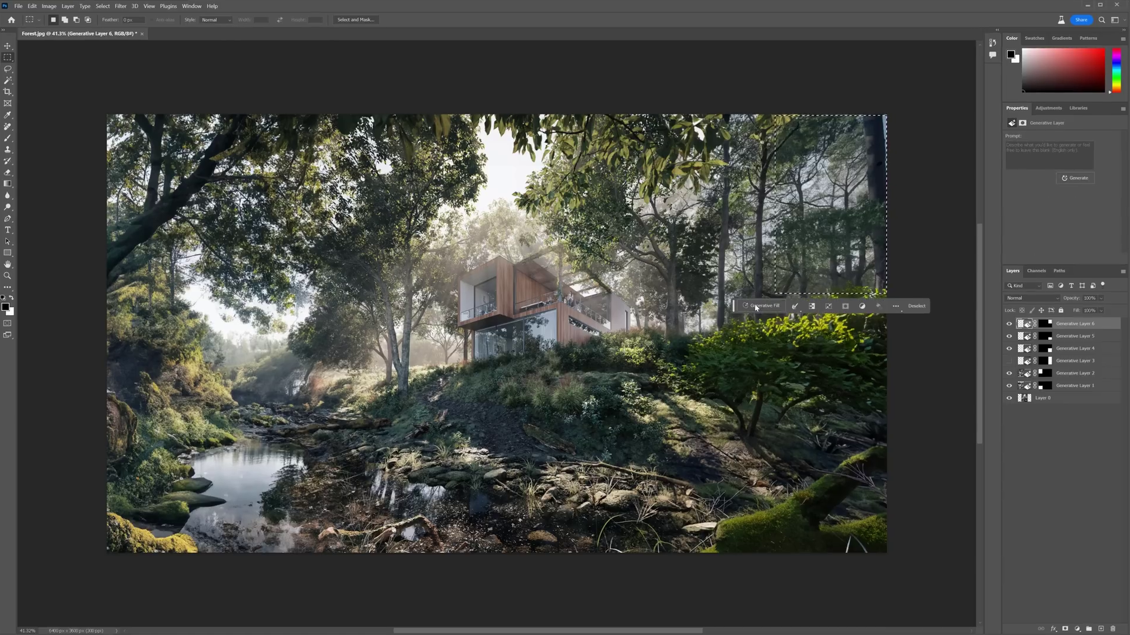
Generate 'sunny leaves in the foreground' over the selected upper-right trees.
left_click(759, 306)
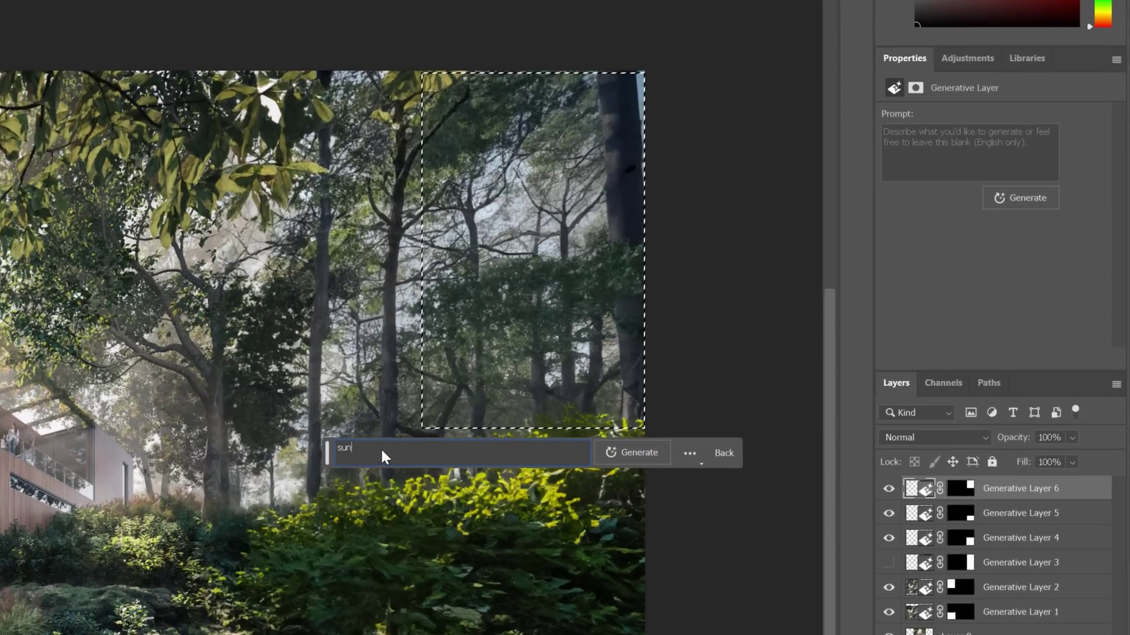
type("sunny leaves in the foreground")
left_click(626, 452)
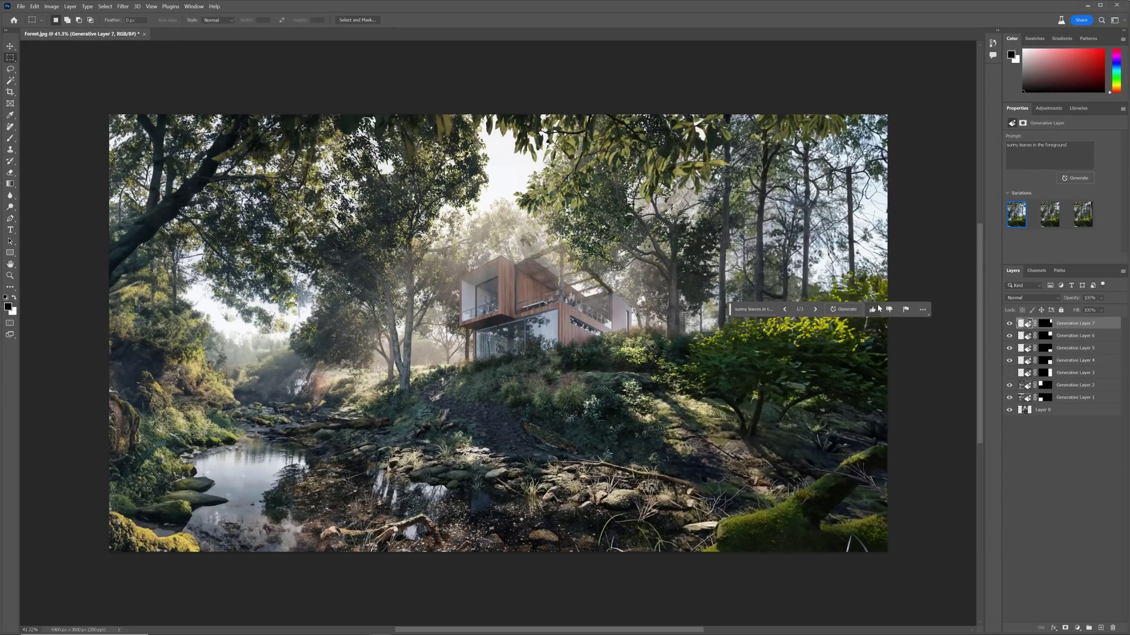
Compare the sunny-leaves variations and settle on variation 3/3.
left_click(1051, 219)
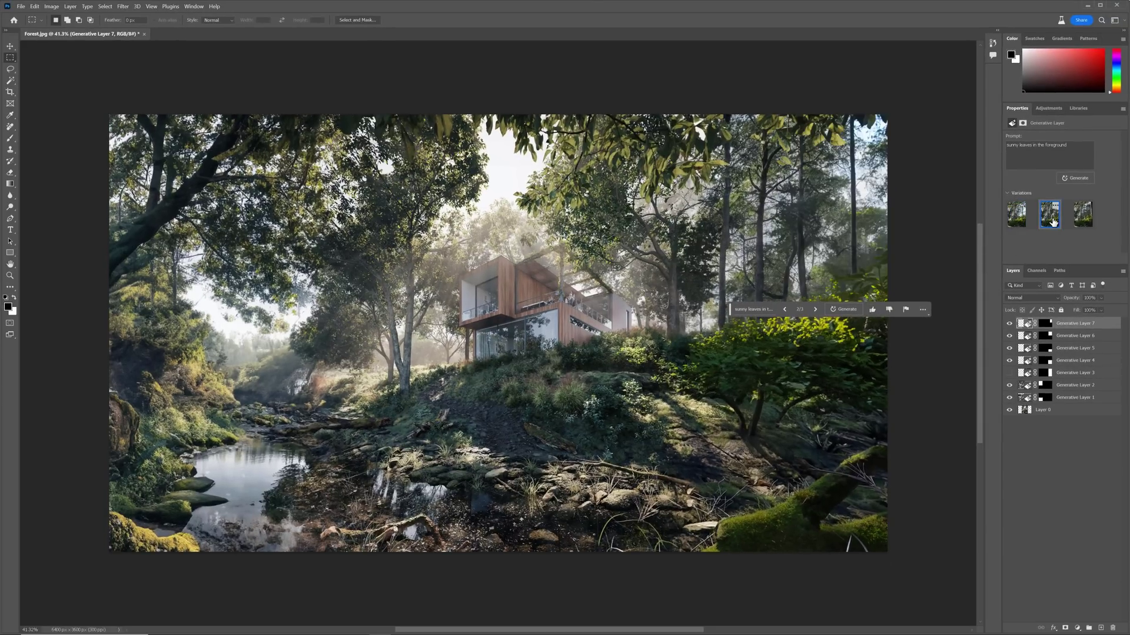
left_click(1084, 224)
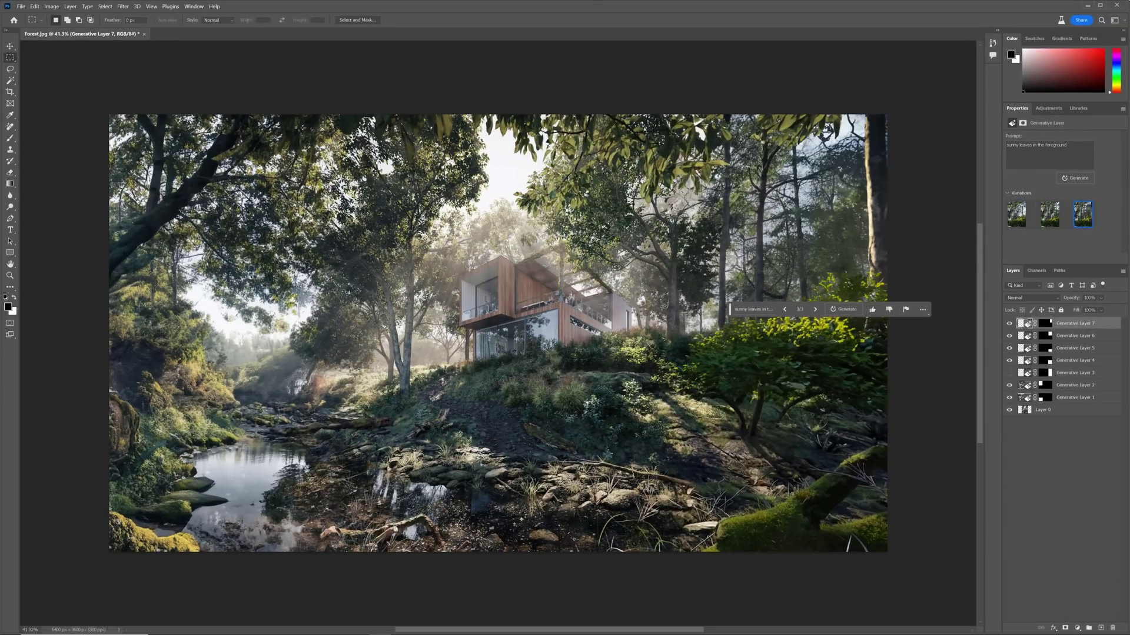
left_click_drag(730, 311, 759, 571)
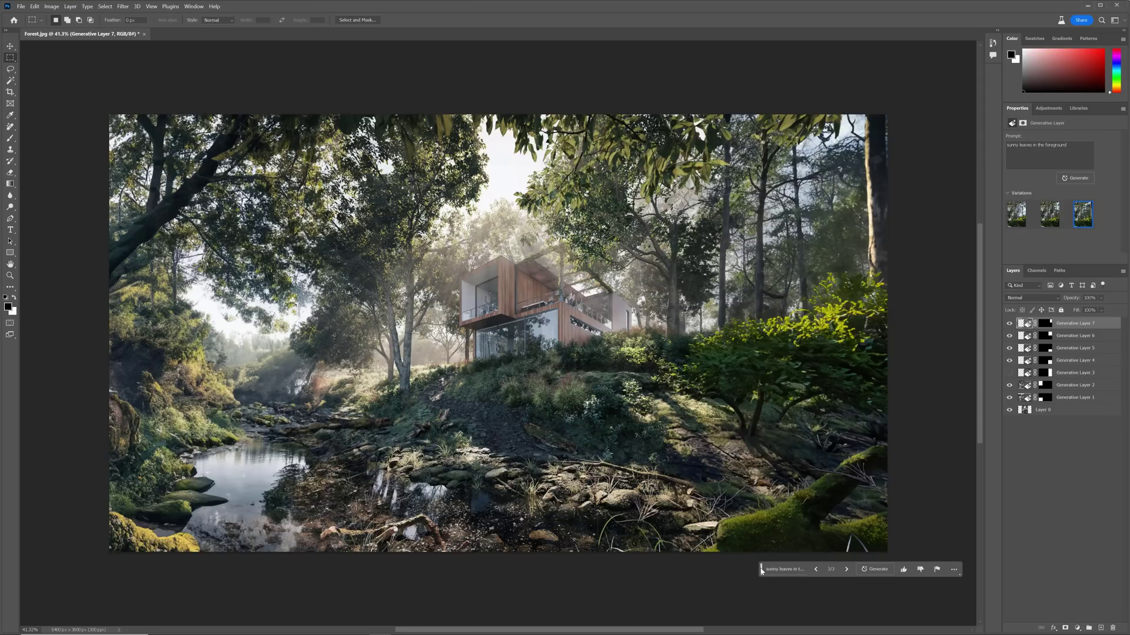
left_click(817, 570)
left_click(816, 570)
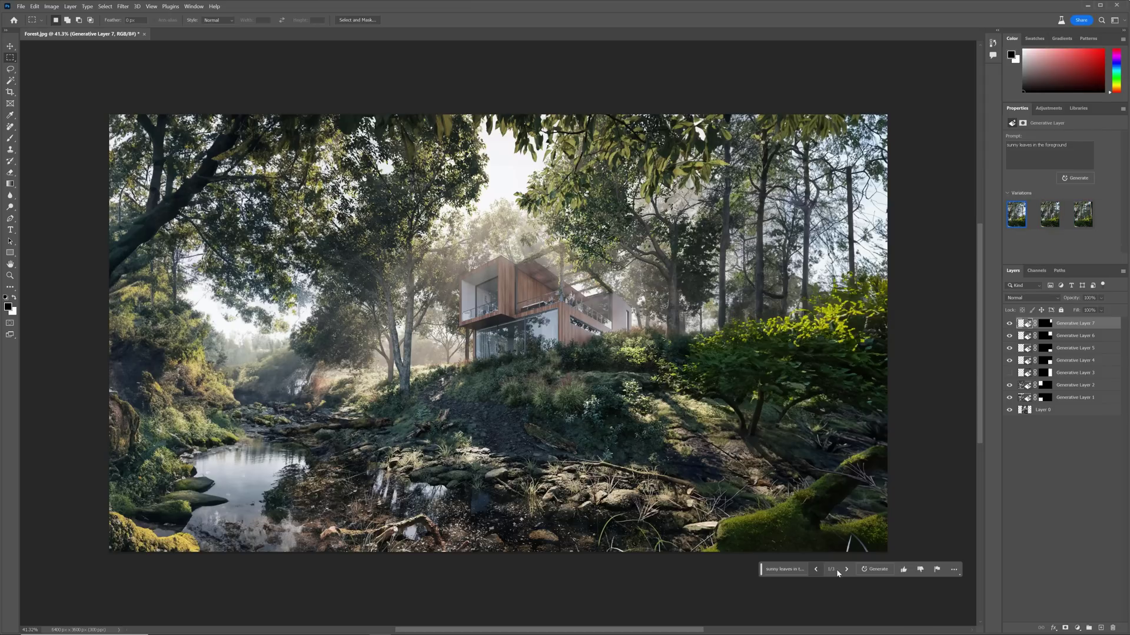
left_click(846, 570)
left_click(846, 570)
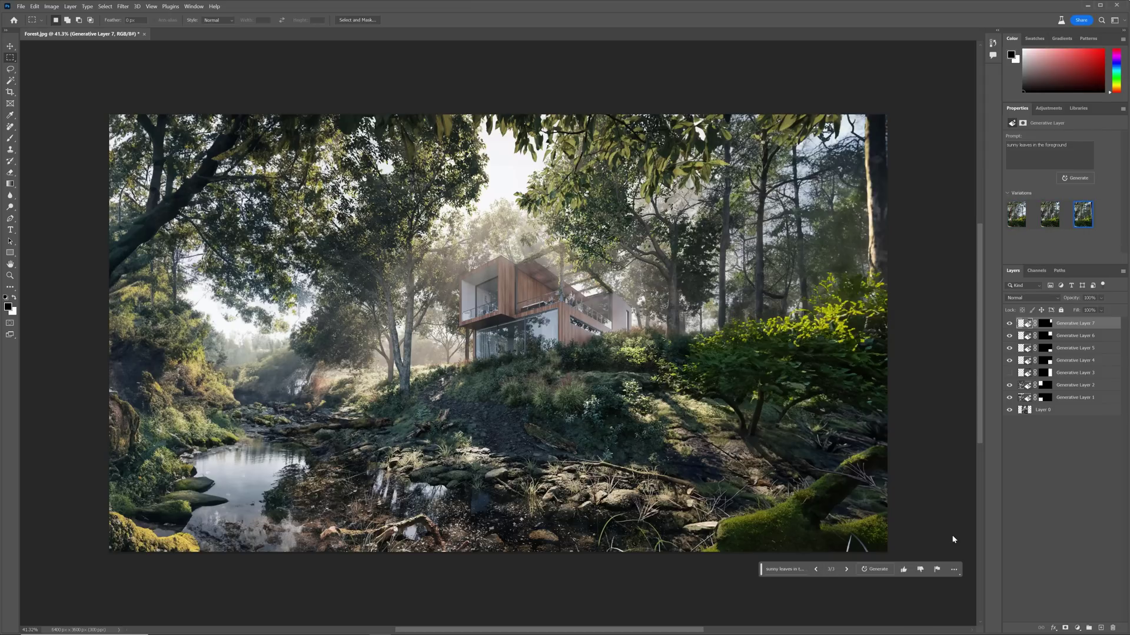
Hide Generative Layers 7 to 4 and the left extension to view only the original render.
left_click(1010, 323)
left_click(1009, 336)
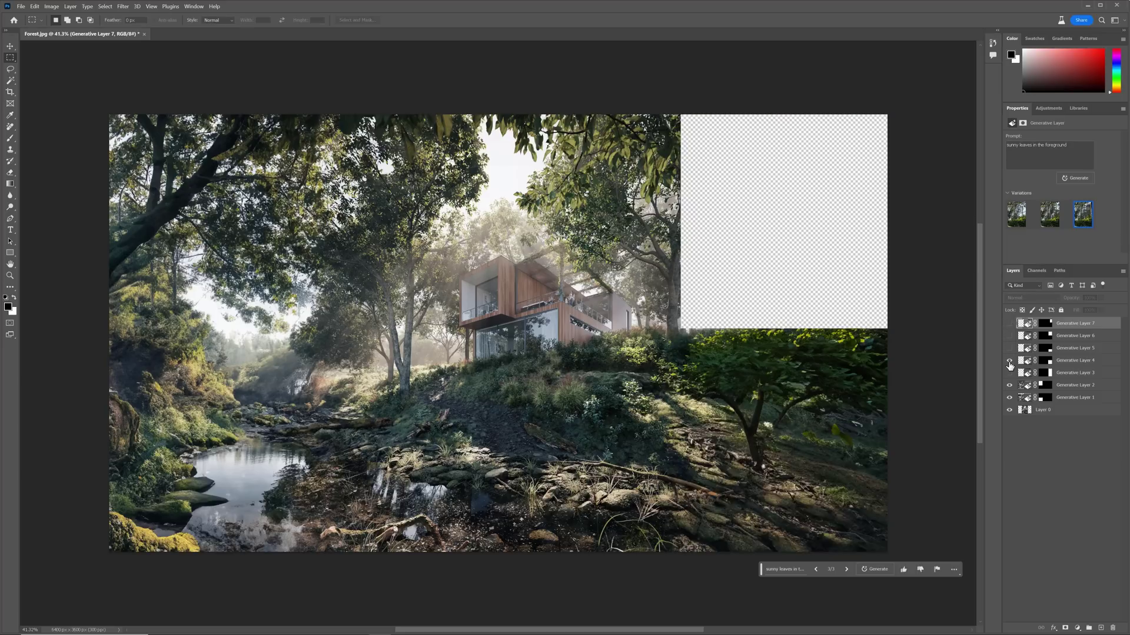
left_click(1009, 348)
left_click(1009, 361)
left_click(1009, 398)
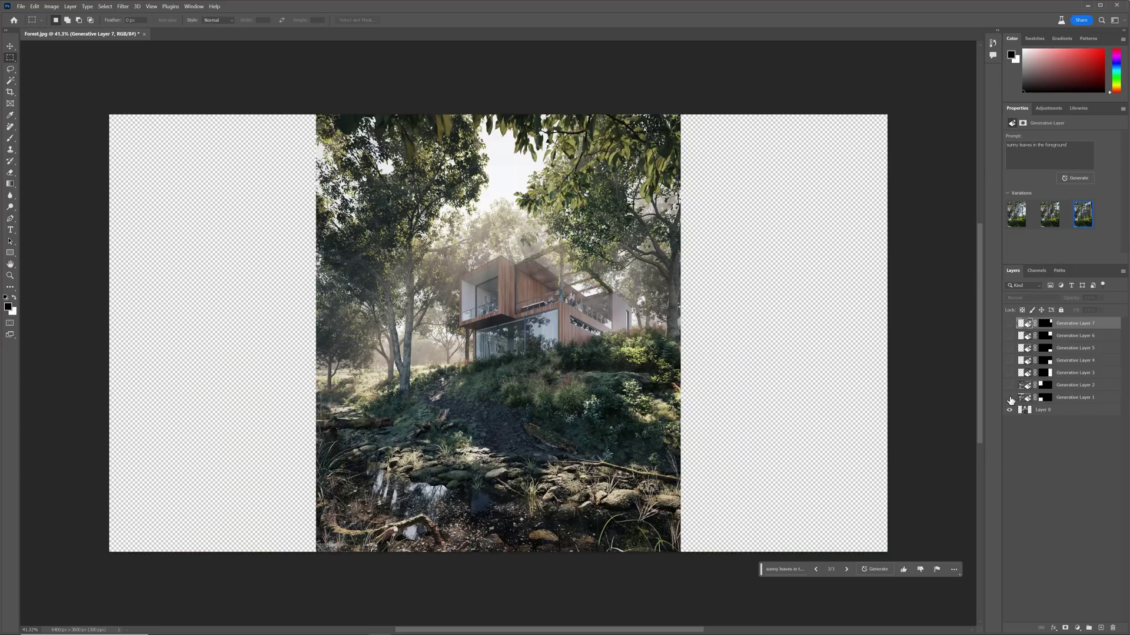
left_click(1010, 397)
Show all generated layers again, bring up the Adjustments panel, and marquee a lower-right ground patch.
left_click_drag(1009, 361, 1007, 323)
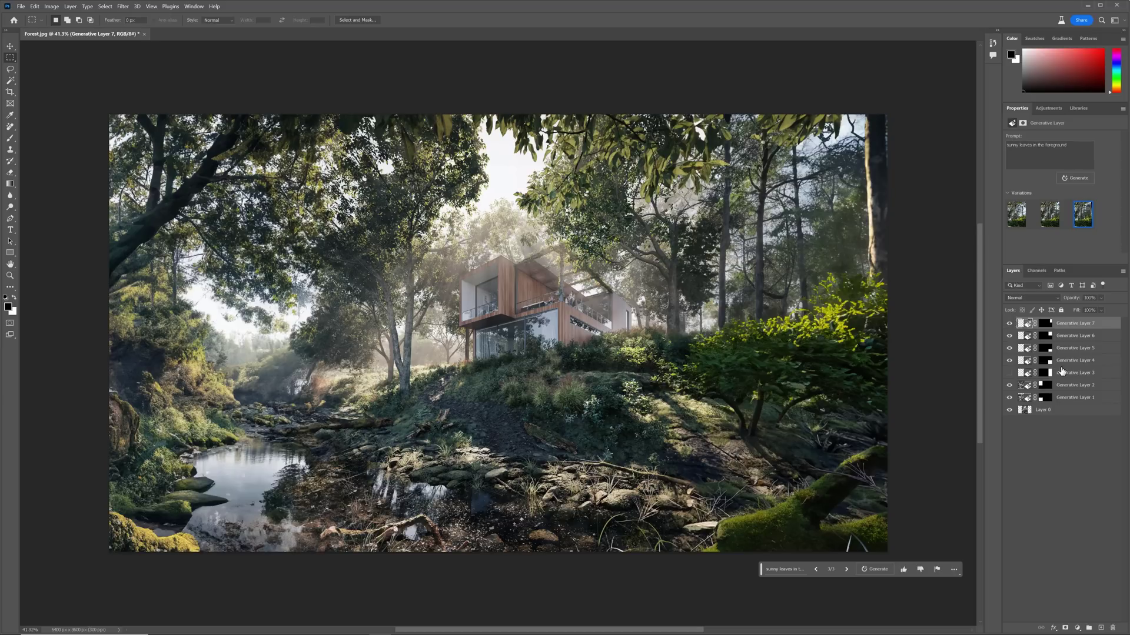
left_click(1048, 108)
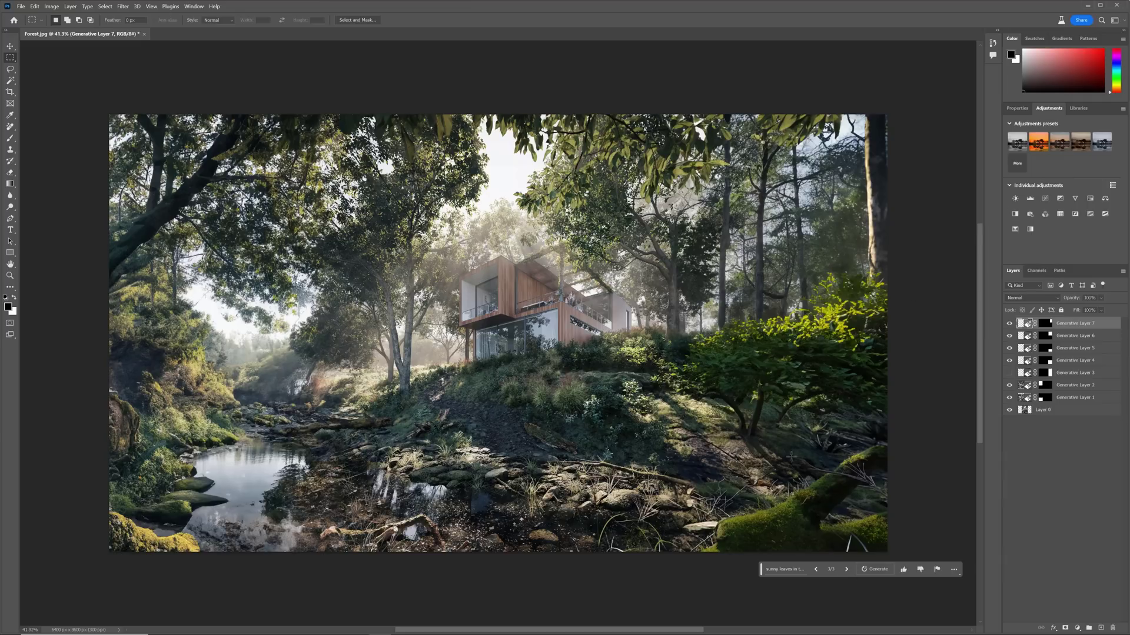
left_click_drag(677, 438, 741, 488)
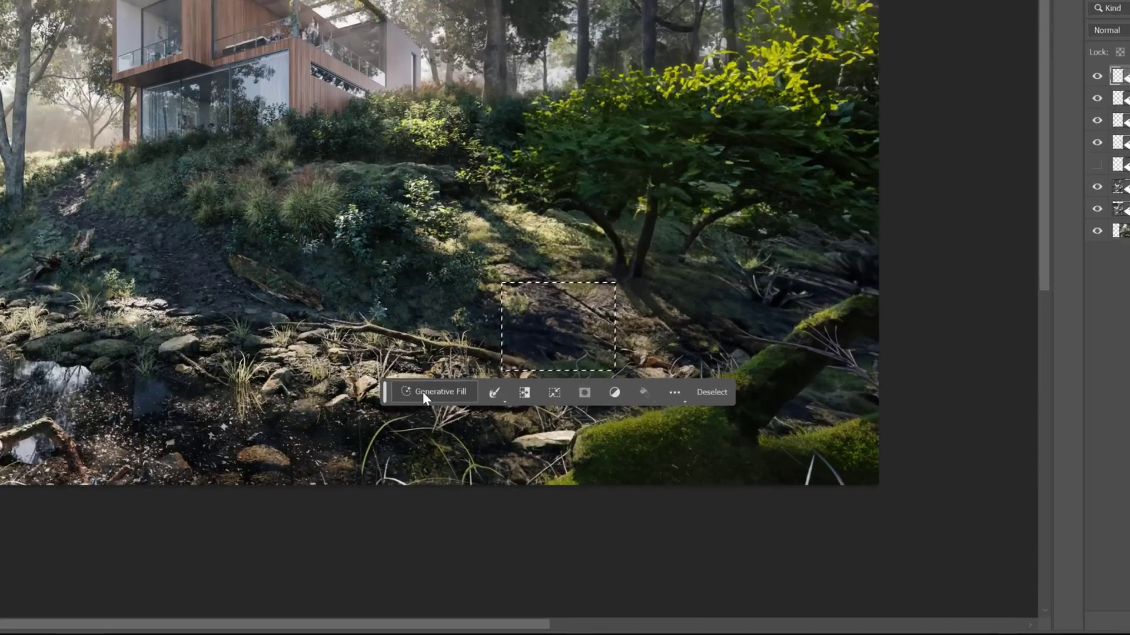
Generate a 'mossy stone' in the lower-right ground selection.
left_click(422, 392)
type("m")
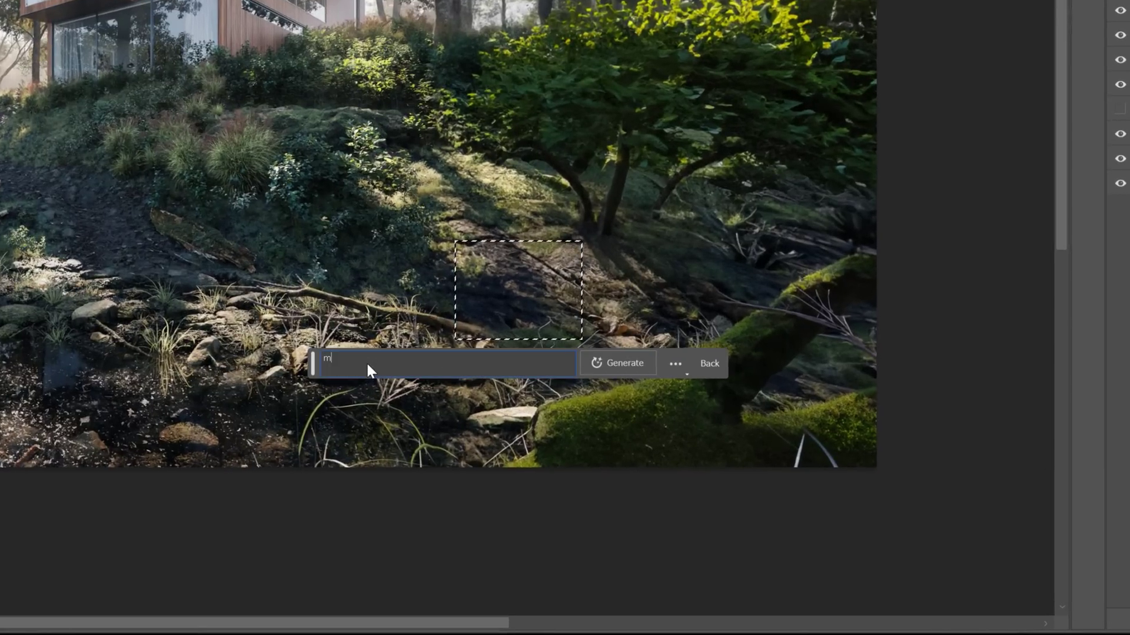
type("ossy stone")
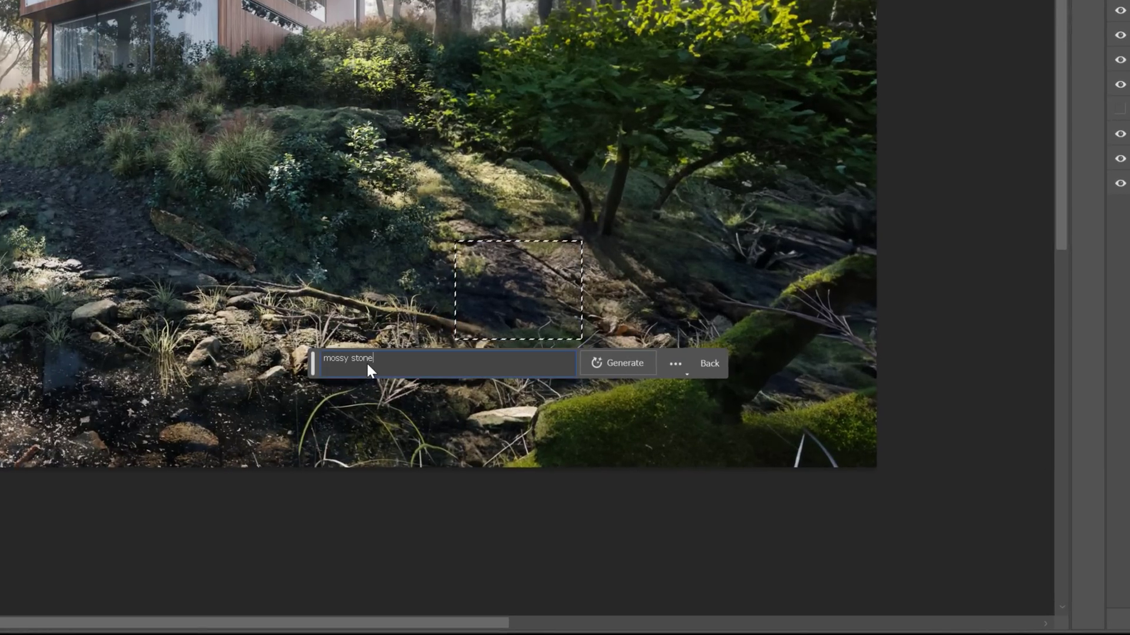
left_click(612, 363)
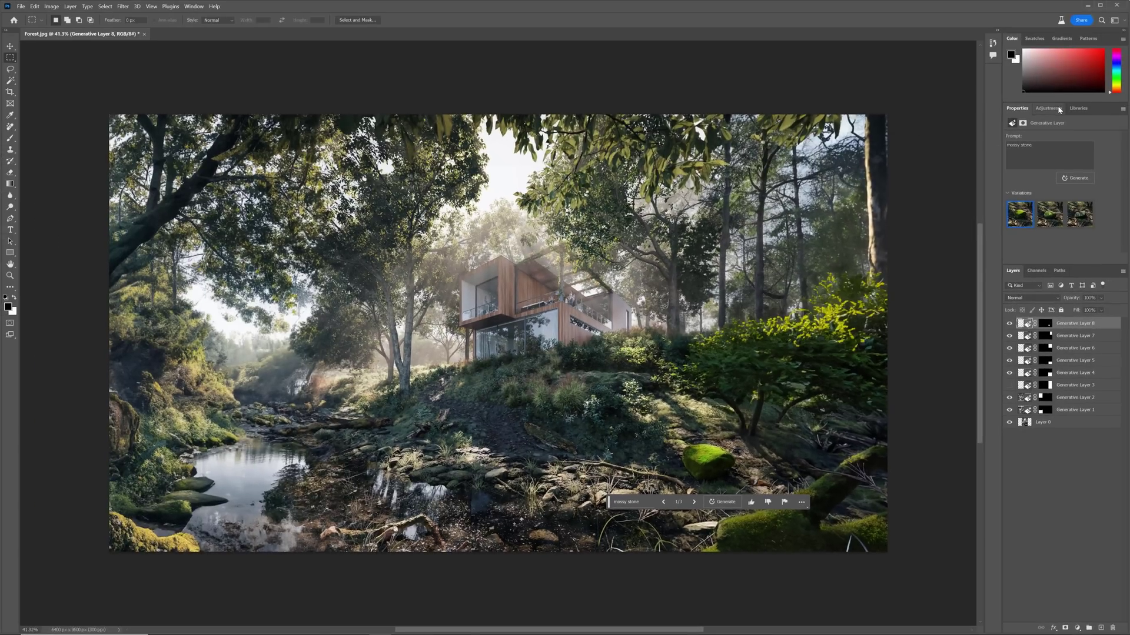
left_click(1059, 110)
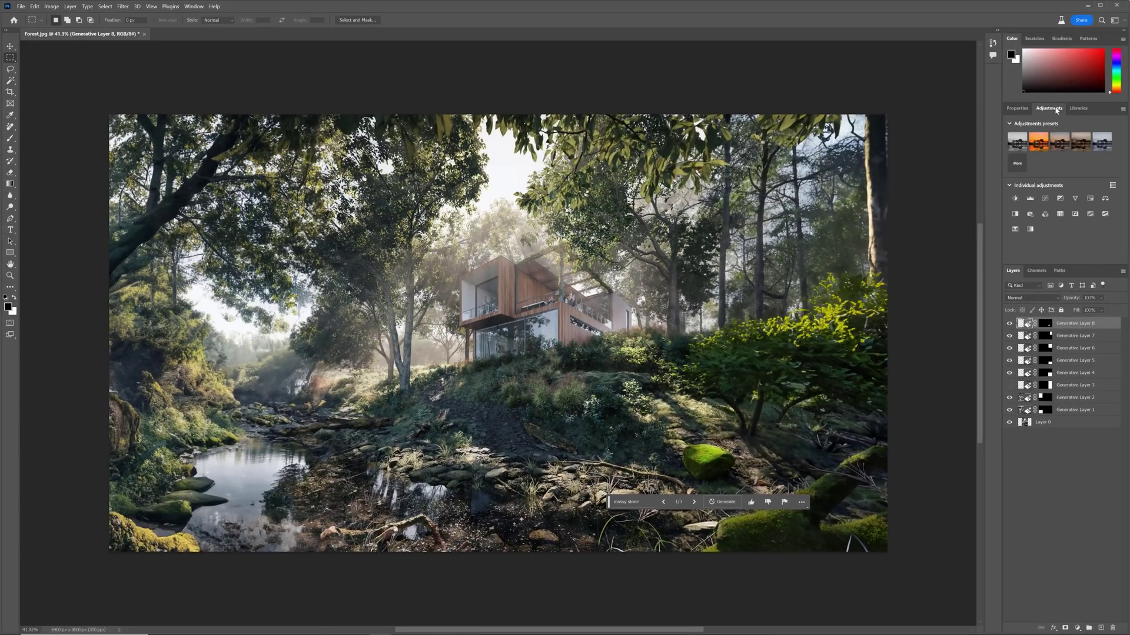
Clip a Hue/Saturation layer to the mossy rock and lower its Greens and Yellows saturation.
left_click(1090, 200)
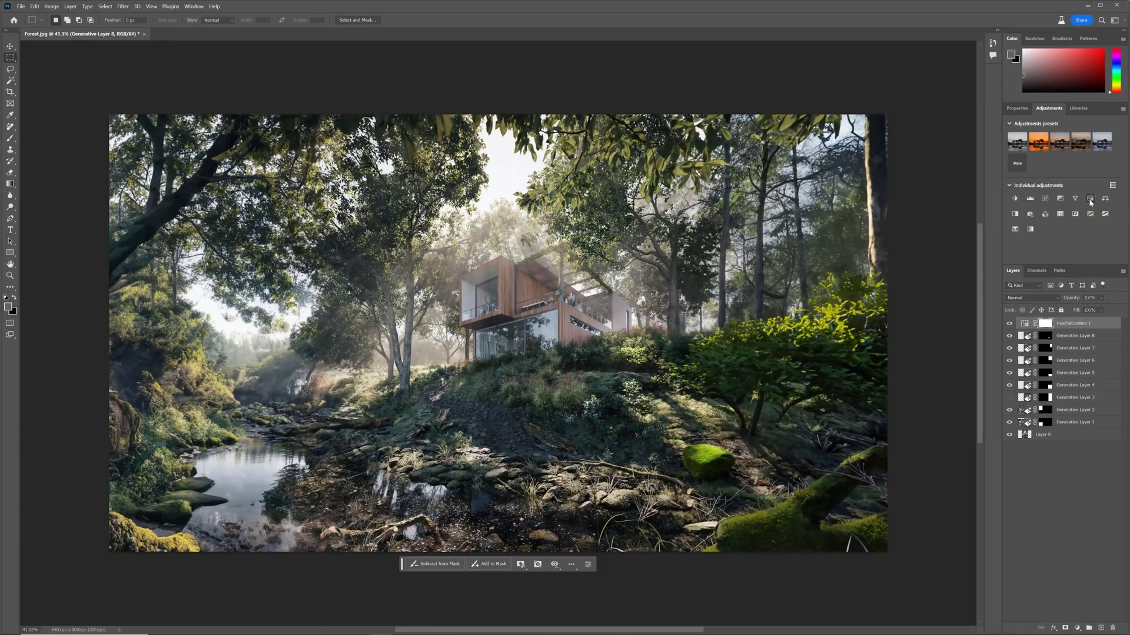
left_click(1032, 329, "alt")
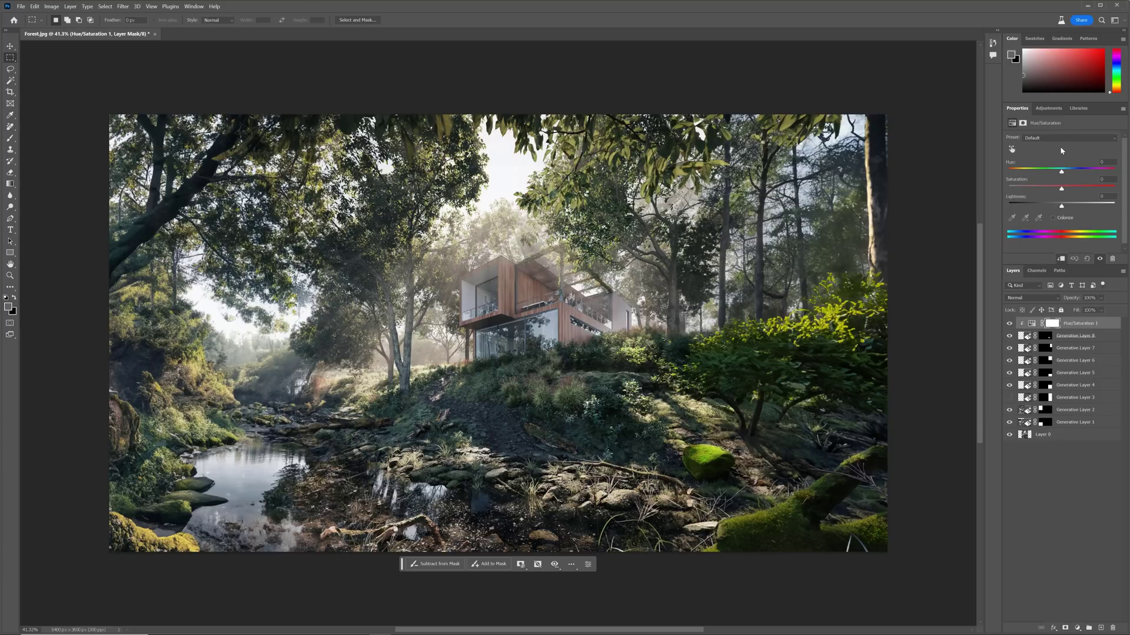
left_click(1060, 148)
left_click(1062, 183)
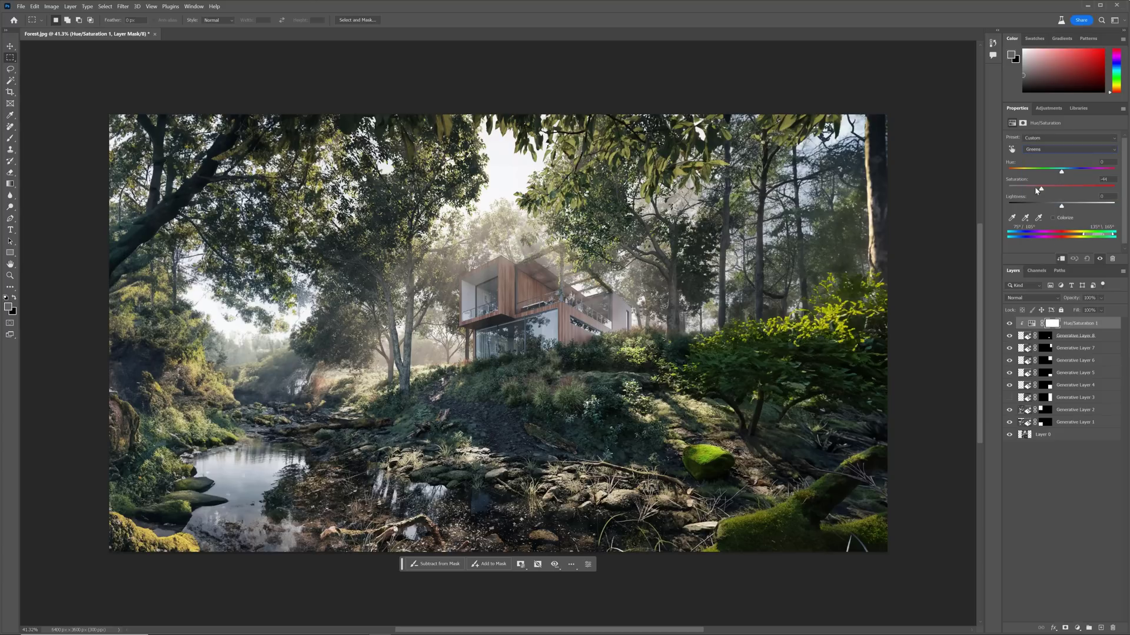
left_click(1053, 149)
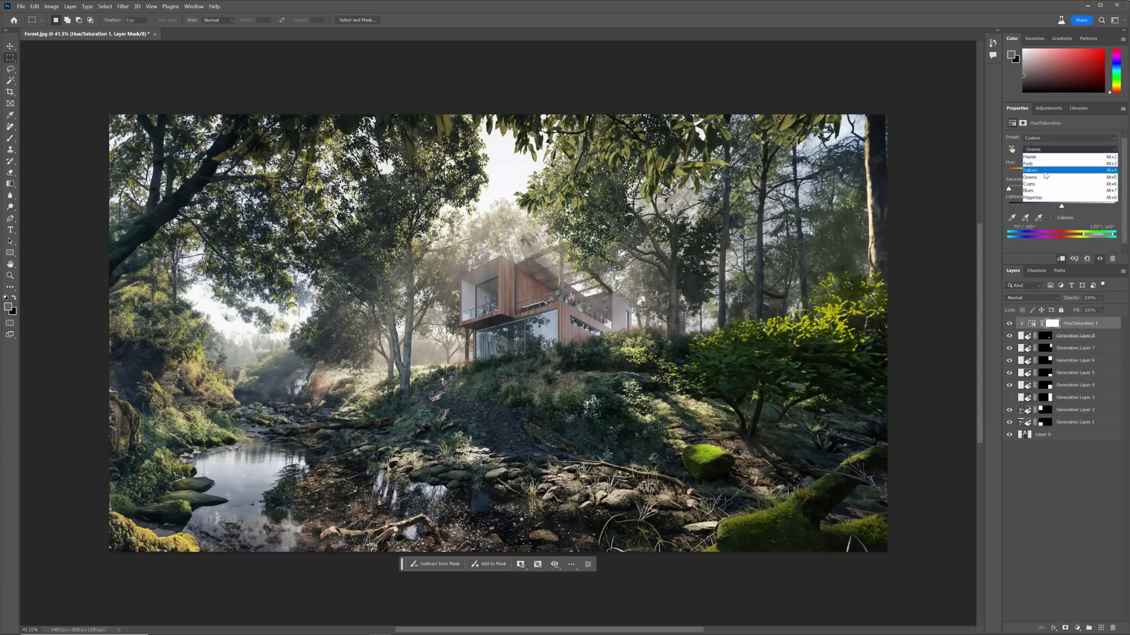
left_click(1053, 167)
left_click_drag(1054, 188, 1039, 190)
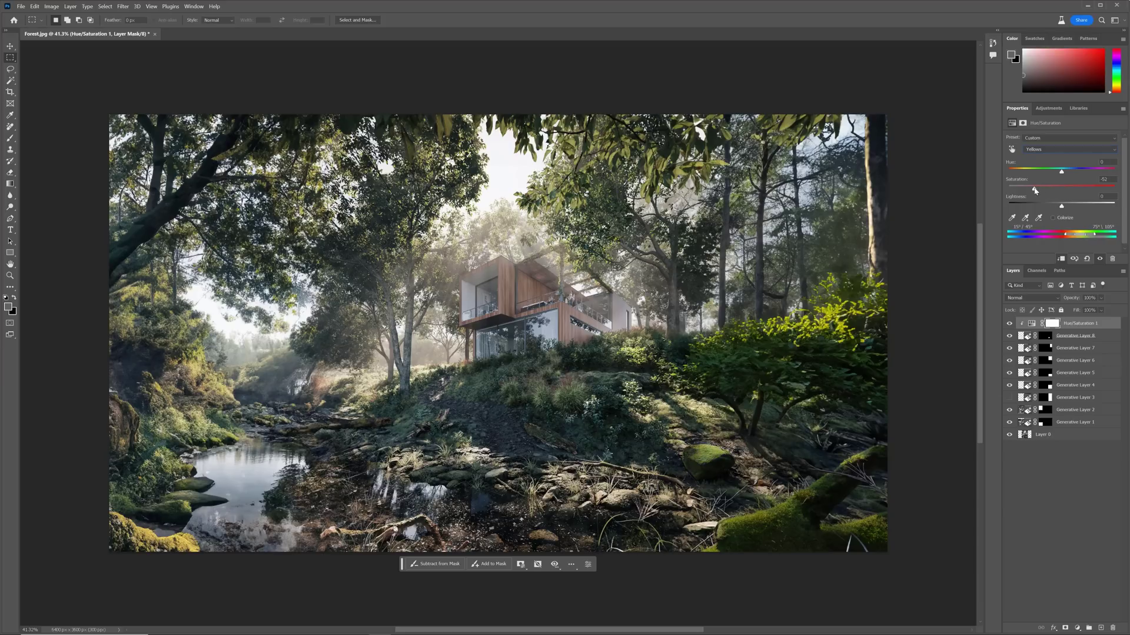
left_click(1010, 336)
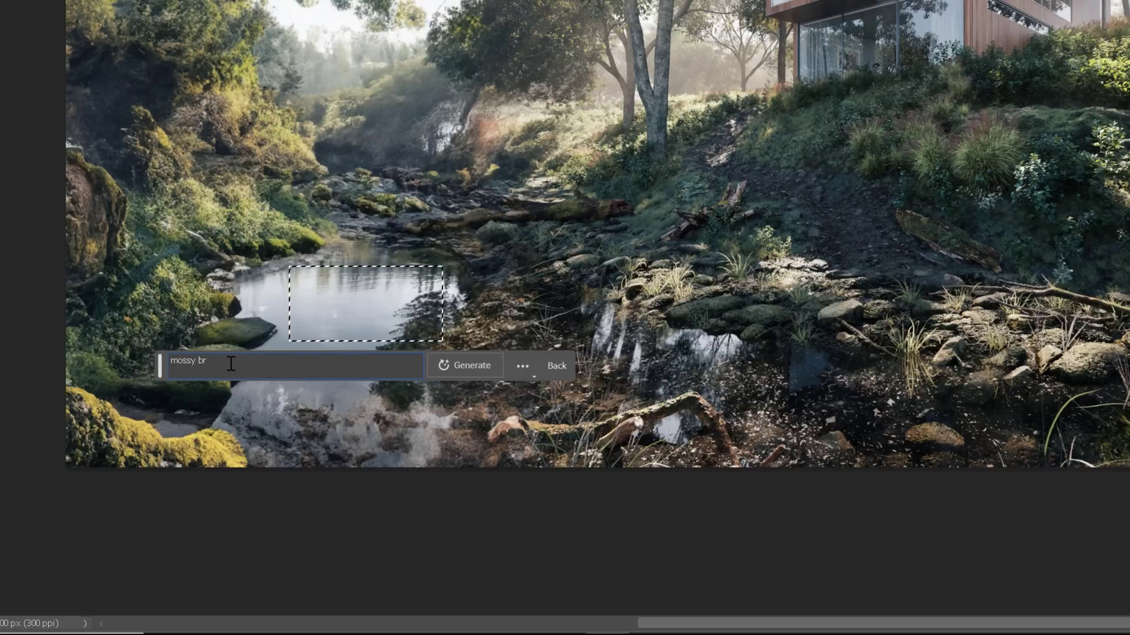
Generate a 'mossy branch' in the selected river area and keep variation 1/3.
left_click(451, 374)
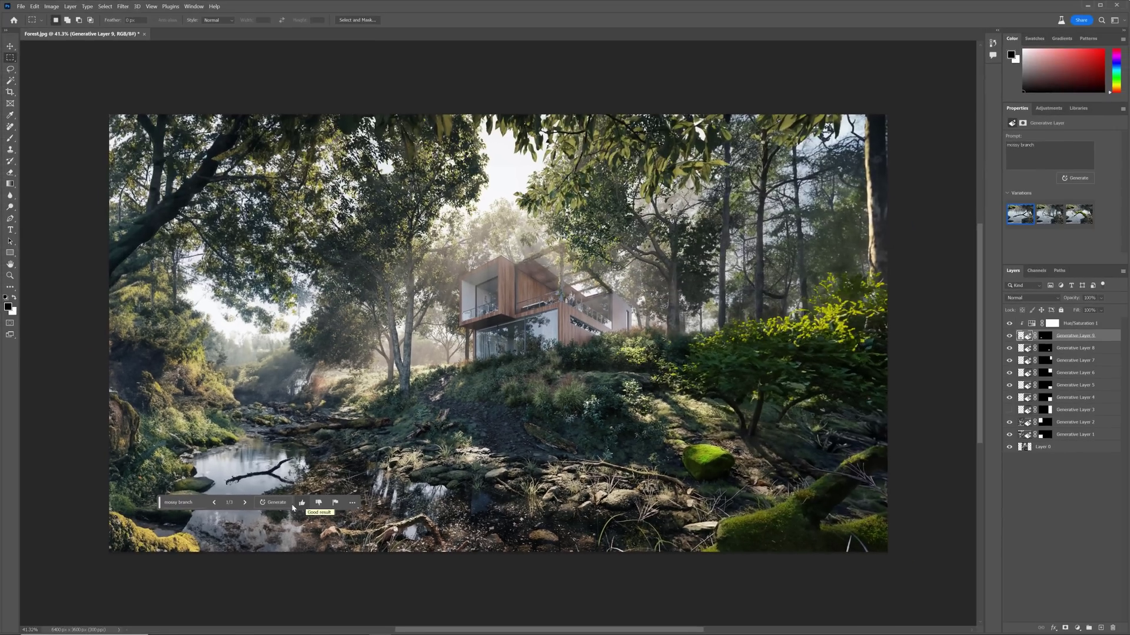
left_click(244, 503)
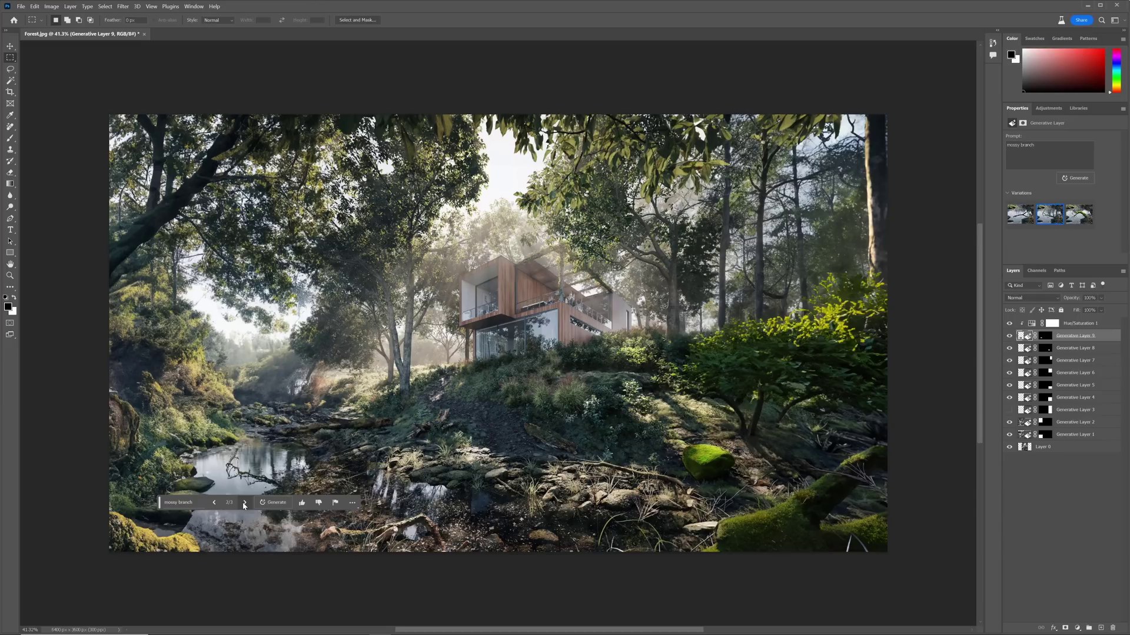
left_click(244, 503)
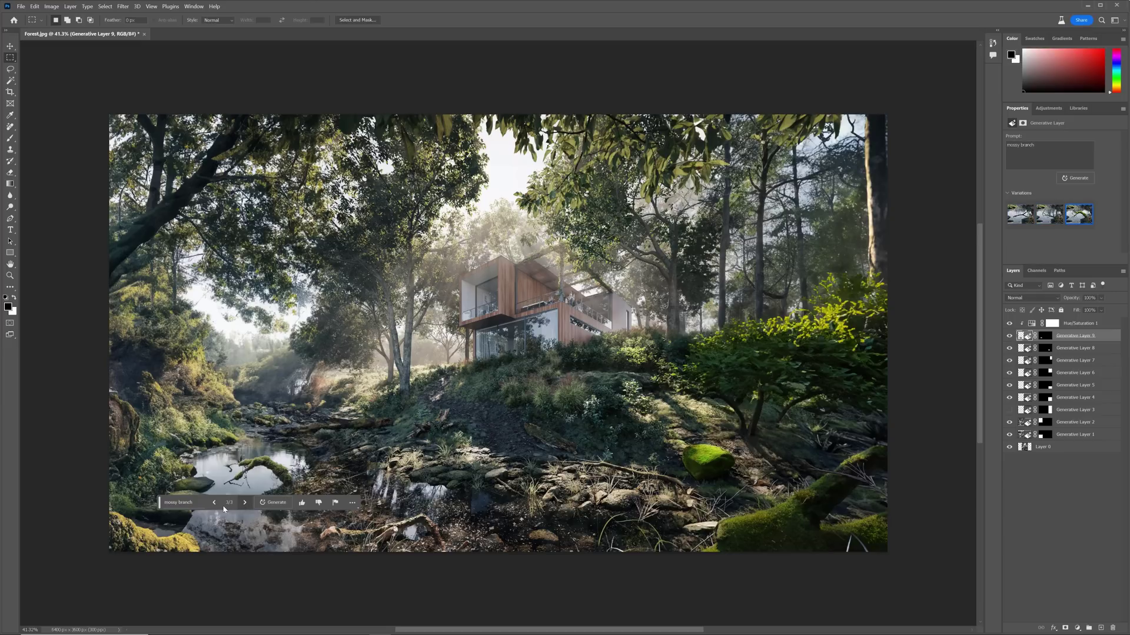
left_click(215, 503)
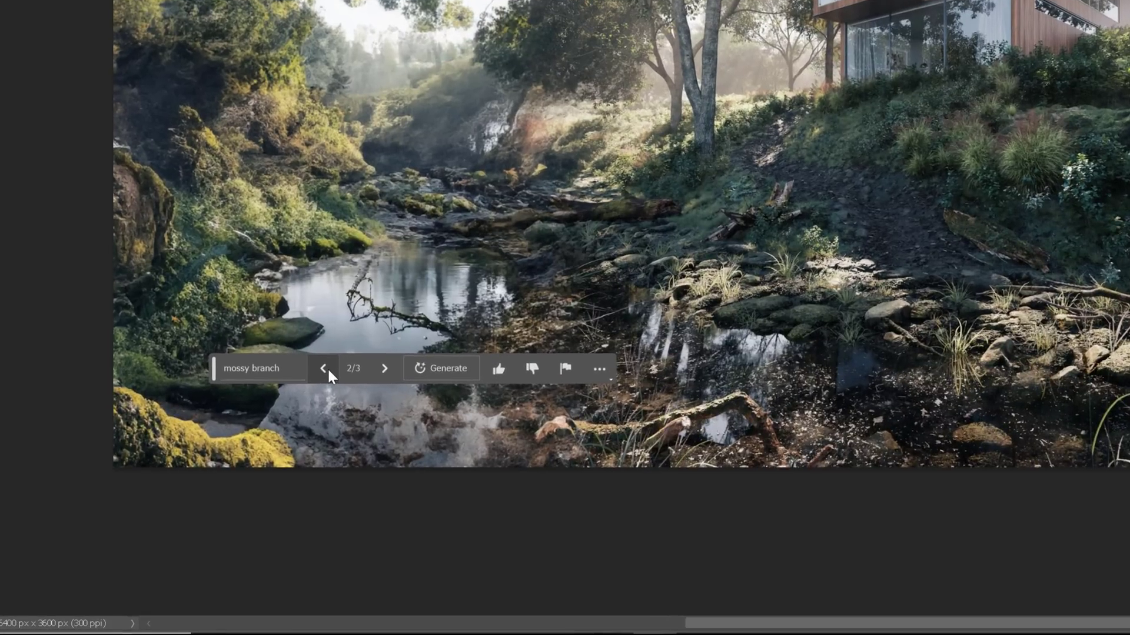
left_click(325, 370)
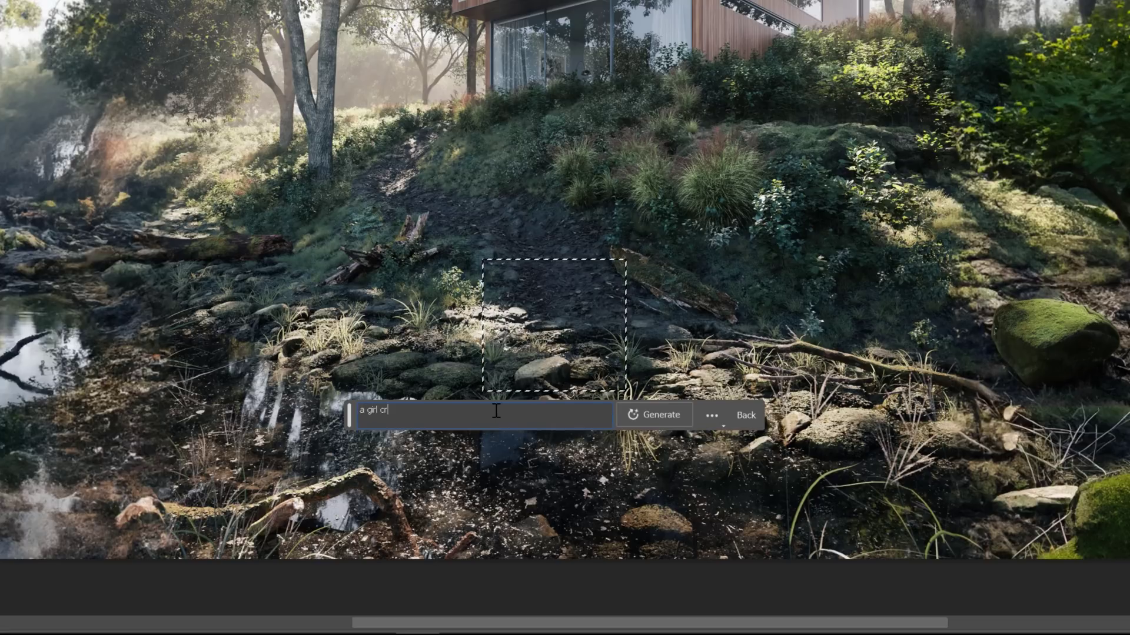
Generate 'a girl crouching and collecting pebbles from the river' on the rocky bank, keeping variation 2/3.
type("ecting pebbles from t")
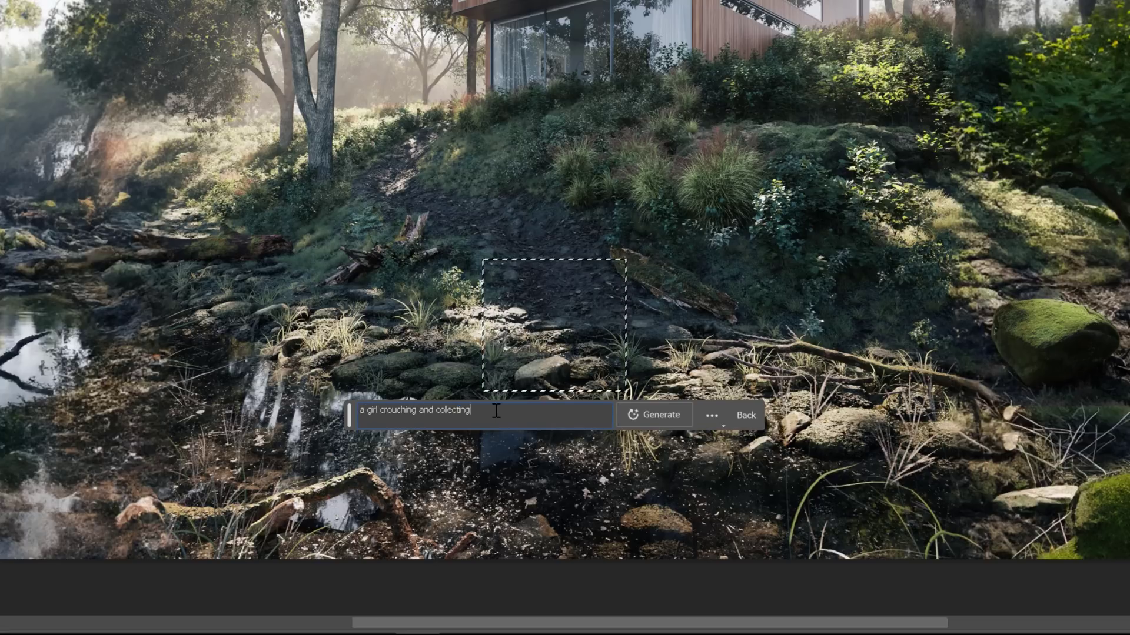
type("he river")
key("Return")
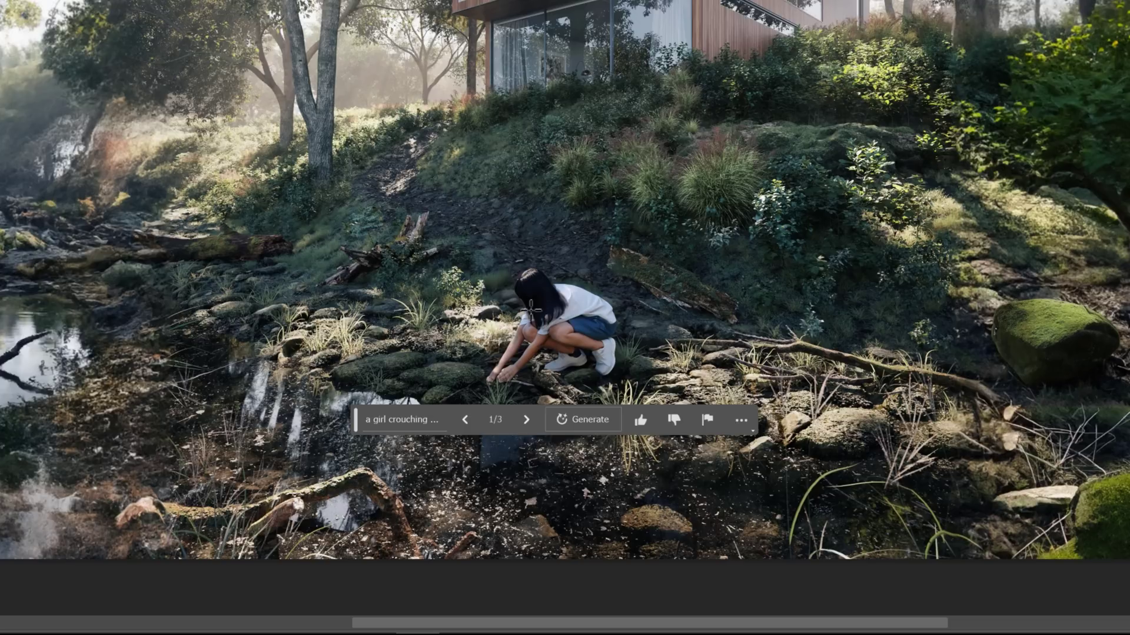
left_click(521, 415)
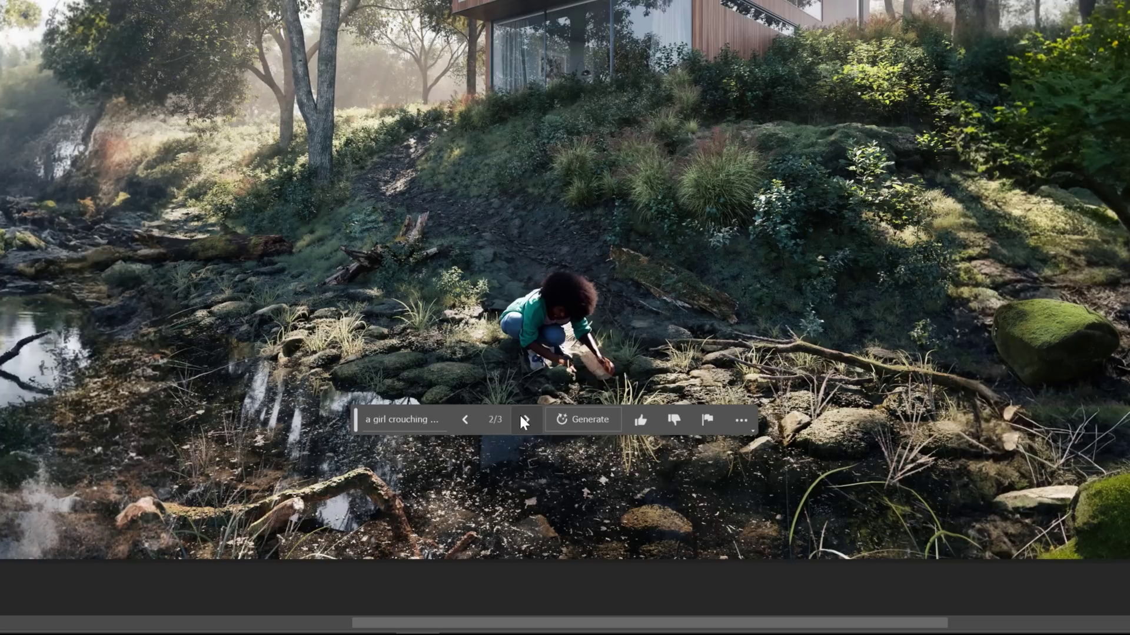
left_click(521, 416)
left_click(465, 420)
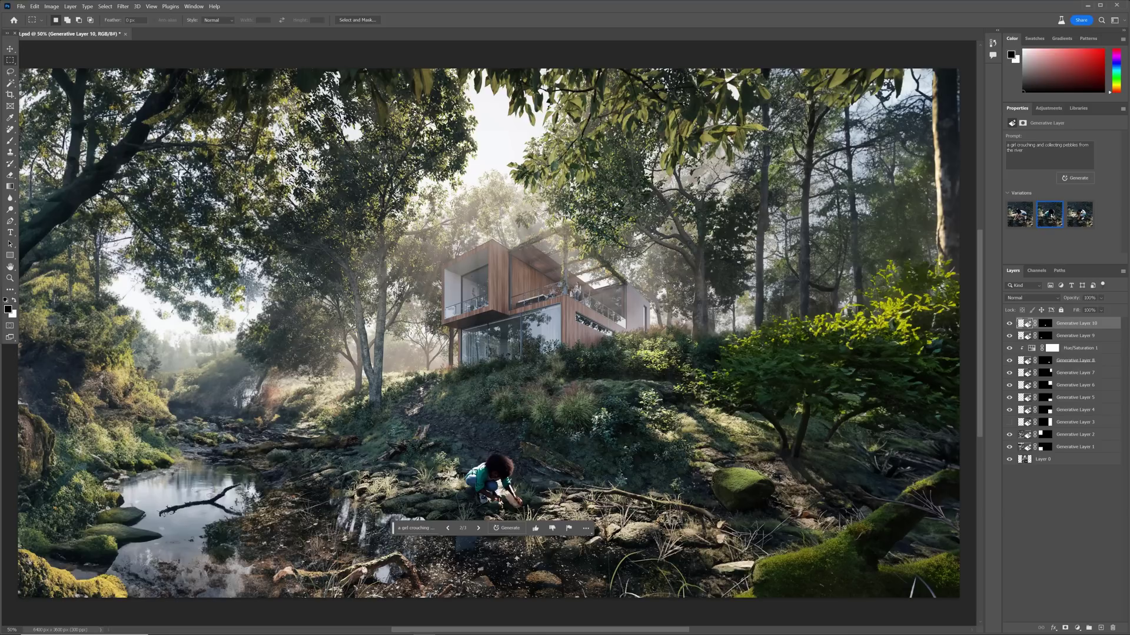
Marquee the forest floor right of the mossy rock and generate mossy stones there.
left_click_drag(774, 430, 925, 516)
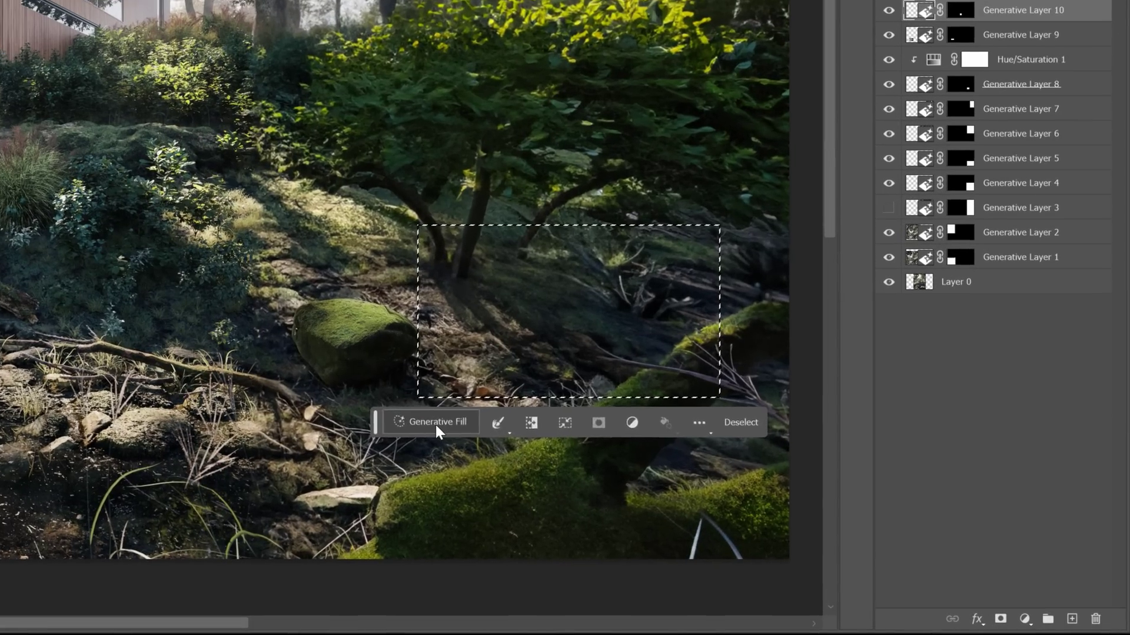
left_click(569, 465)
type("mossy b")
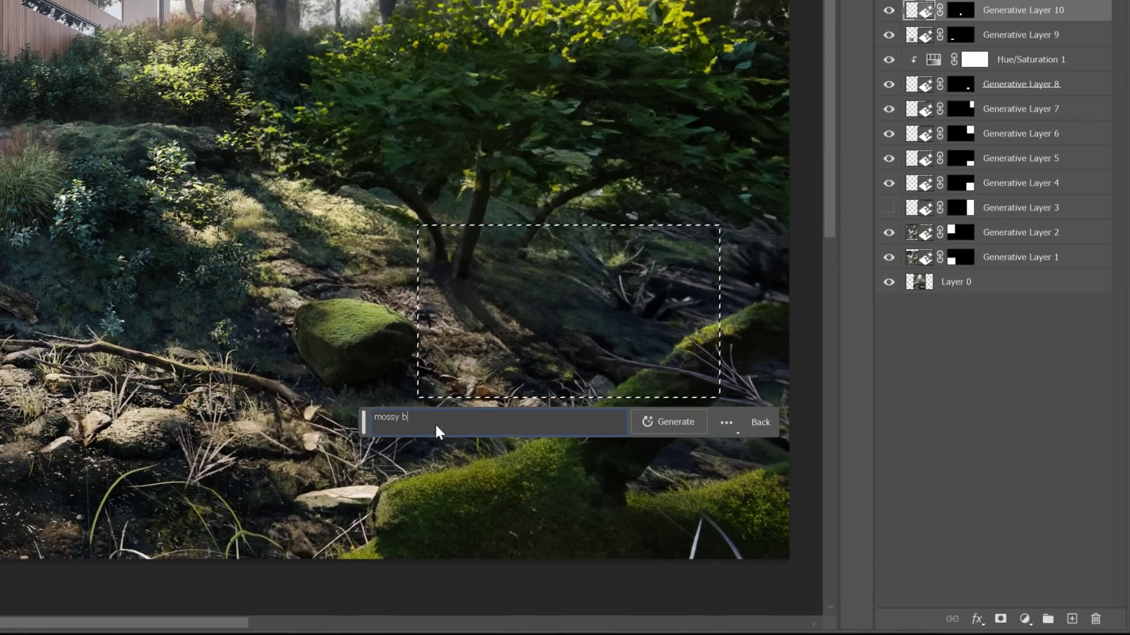
type("oulder with grass")
key("Return")
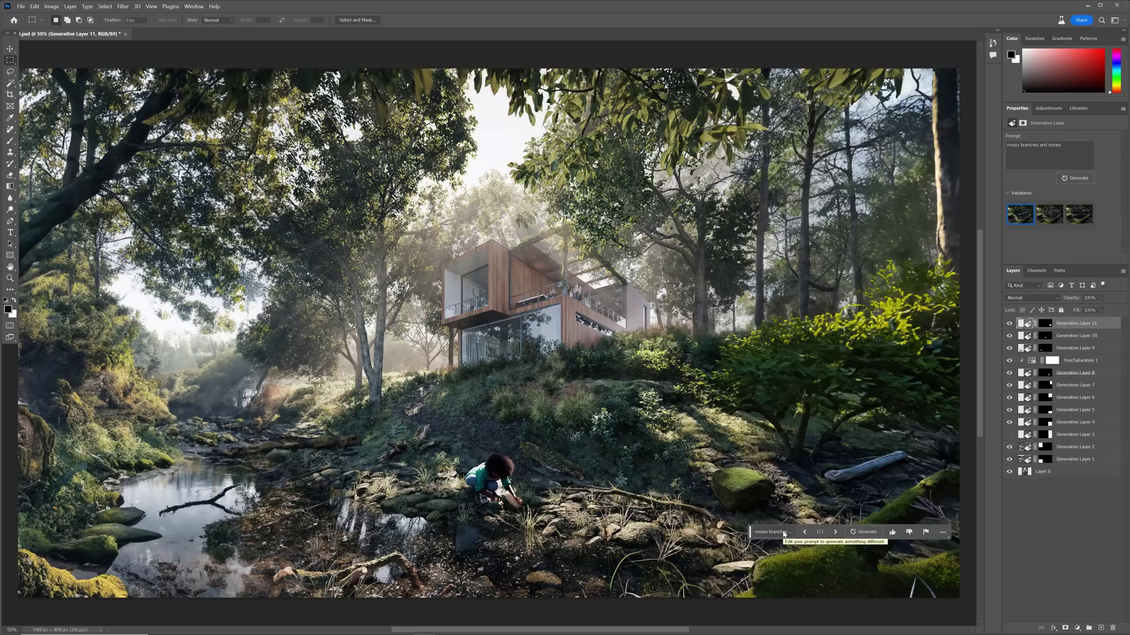
Compare the three variations against the hidden layer and keep the second, mossy-rocks variation.
left_click(1050, 217)
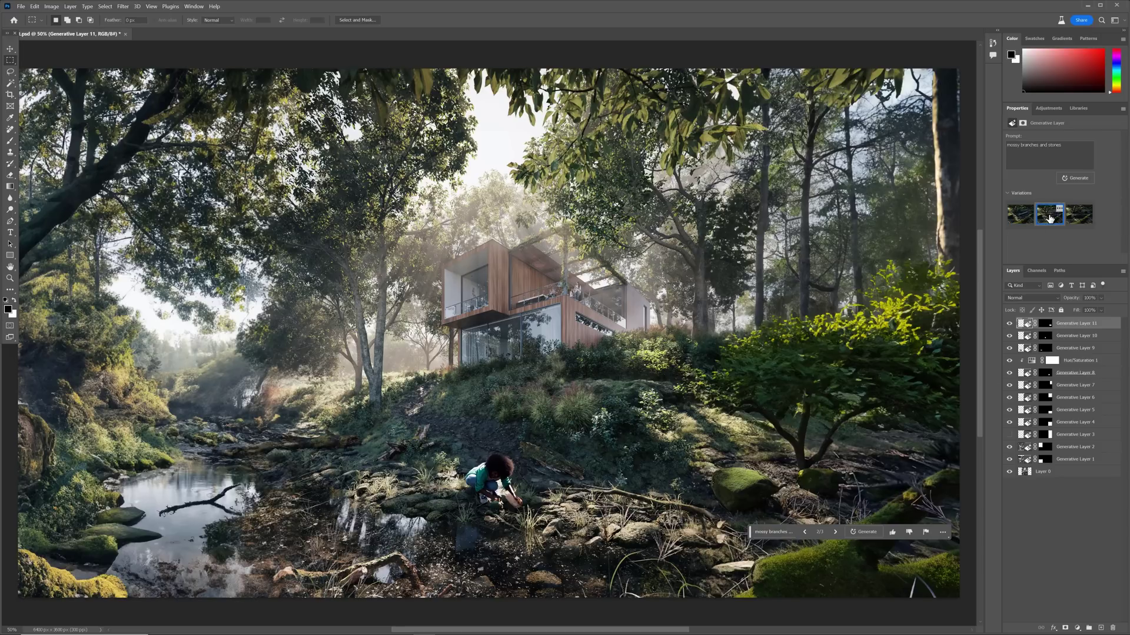
left_click(1079, 217)
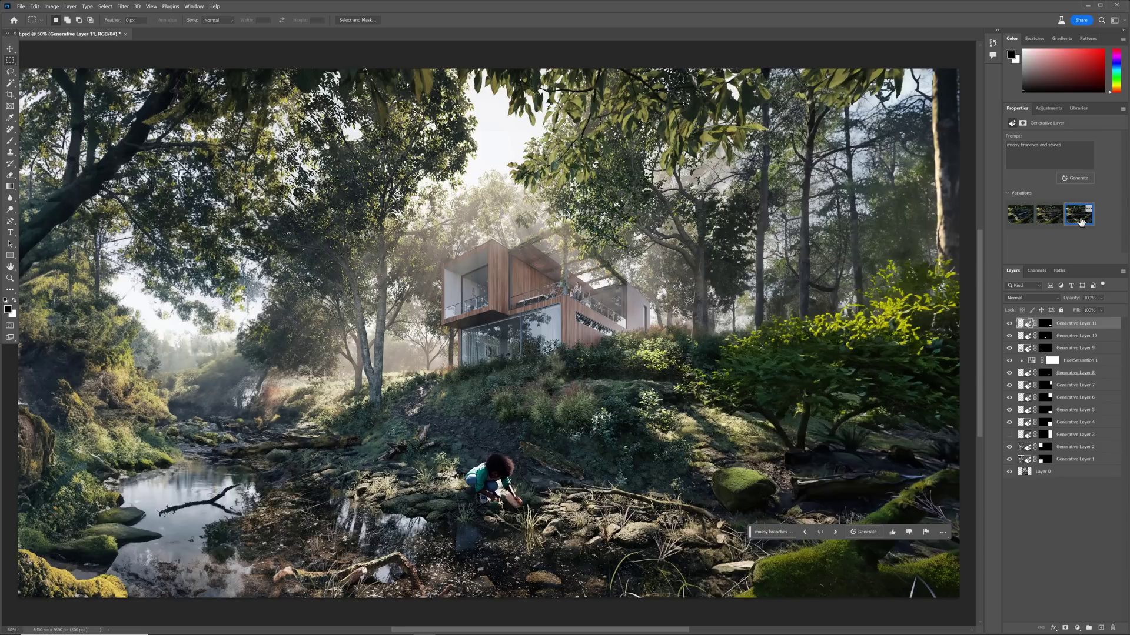
left_click(1050, 216)
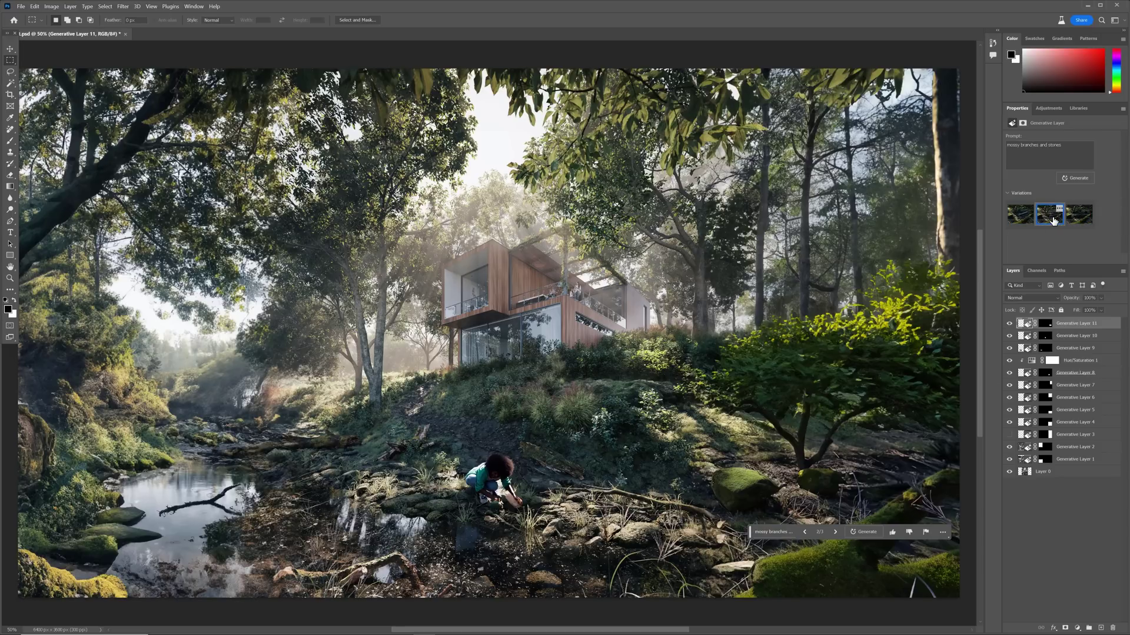
left_click(1021, 217)
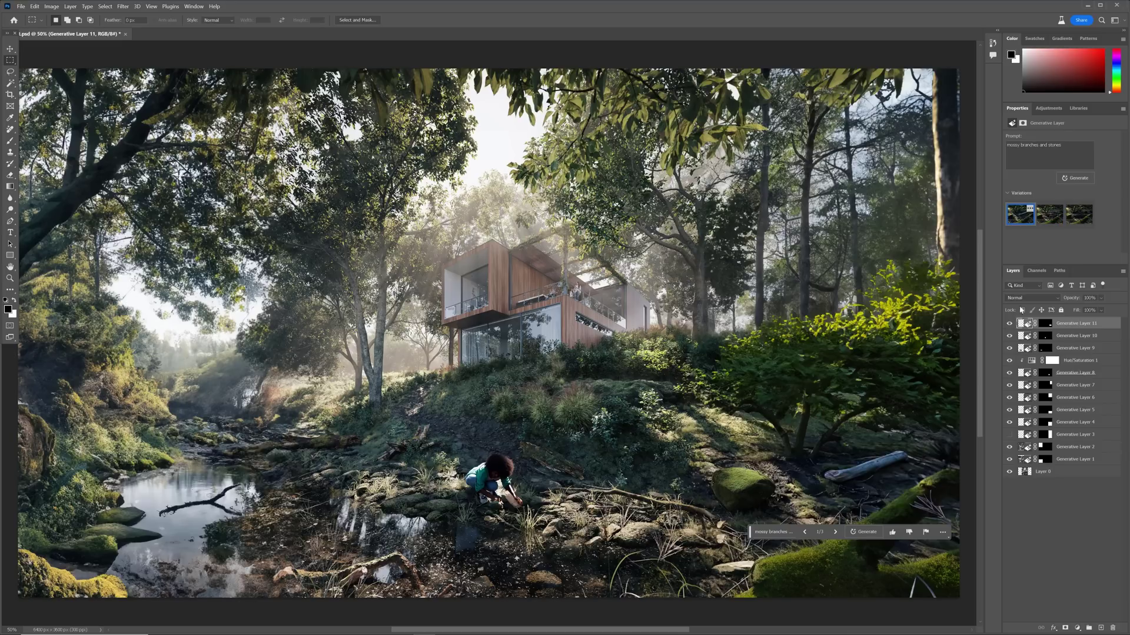
left_click(1009, 323)
left_click(1009, 324)
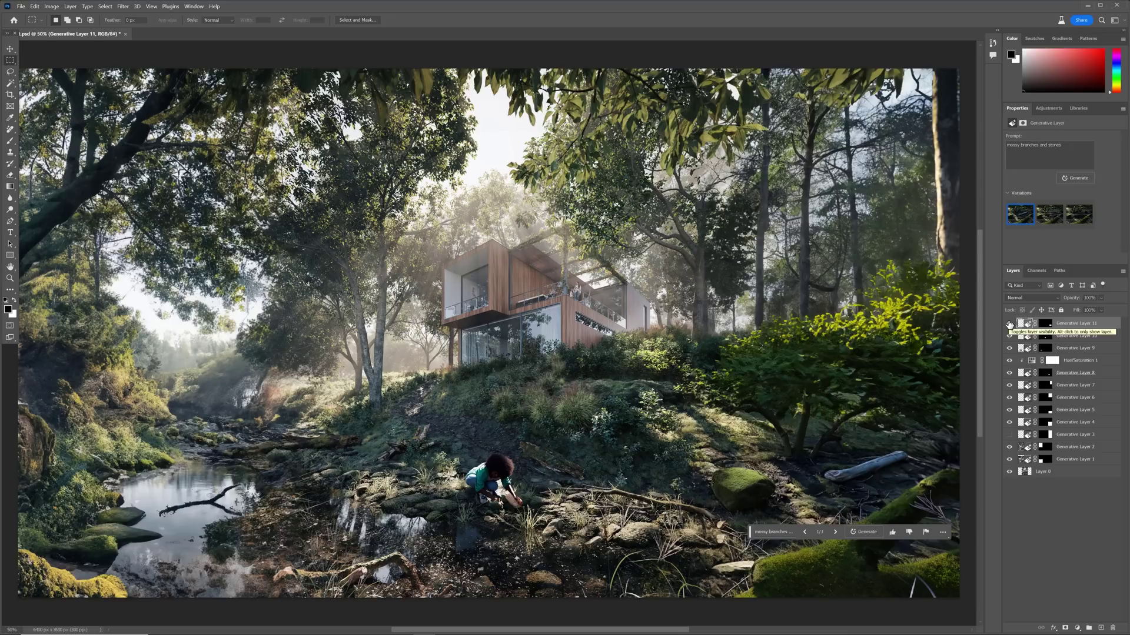
left_click(1048, 217)
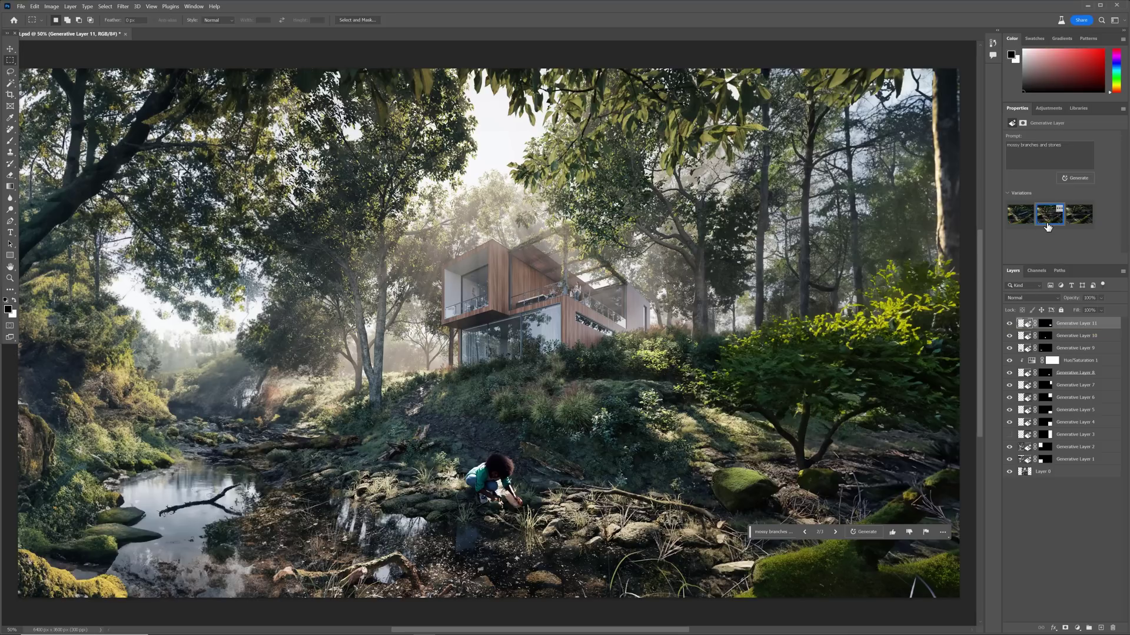